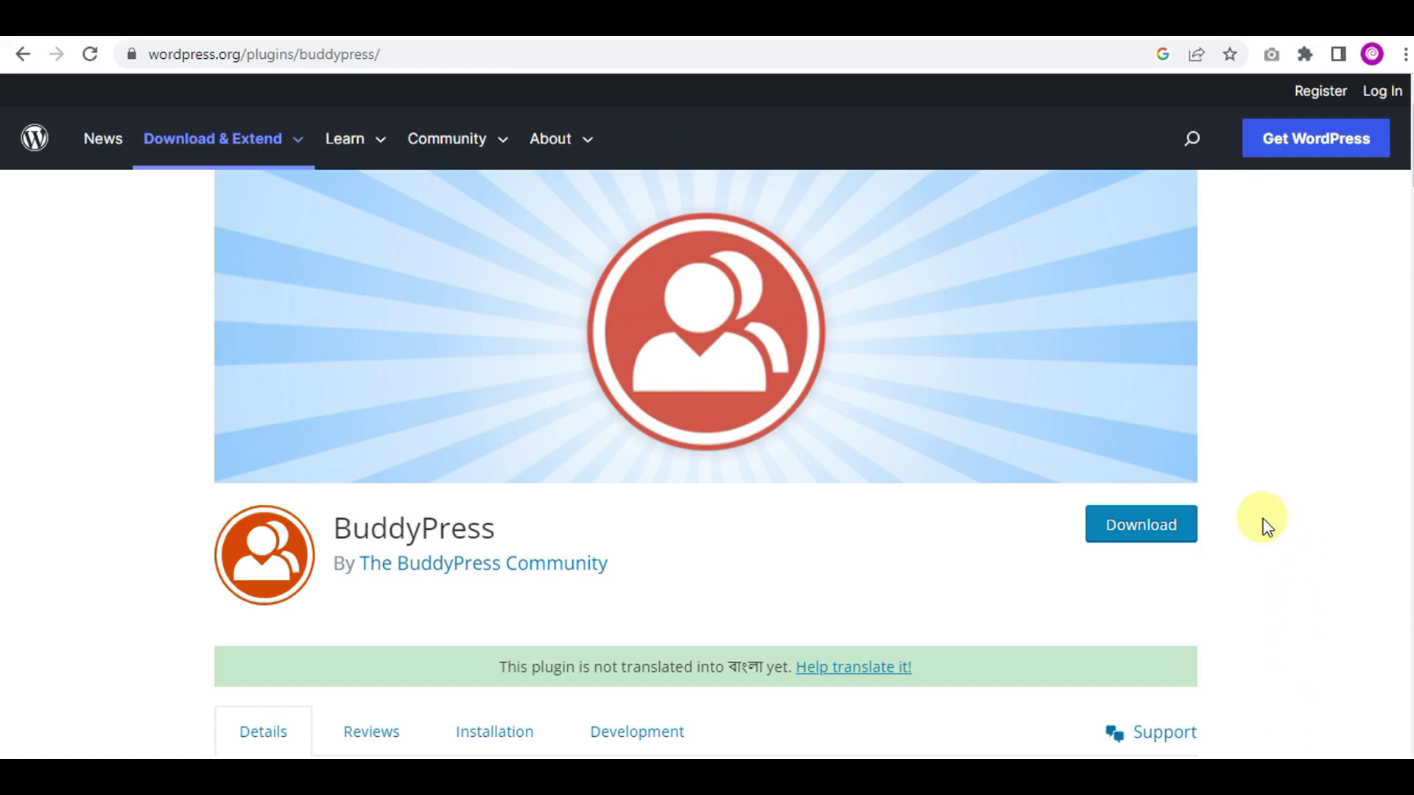
scroll(1266, 527, down, 1)
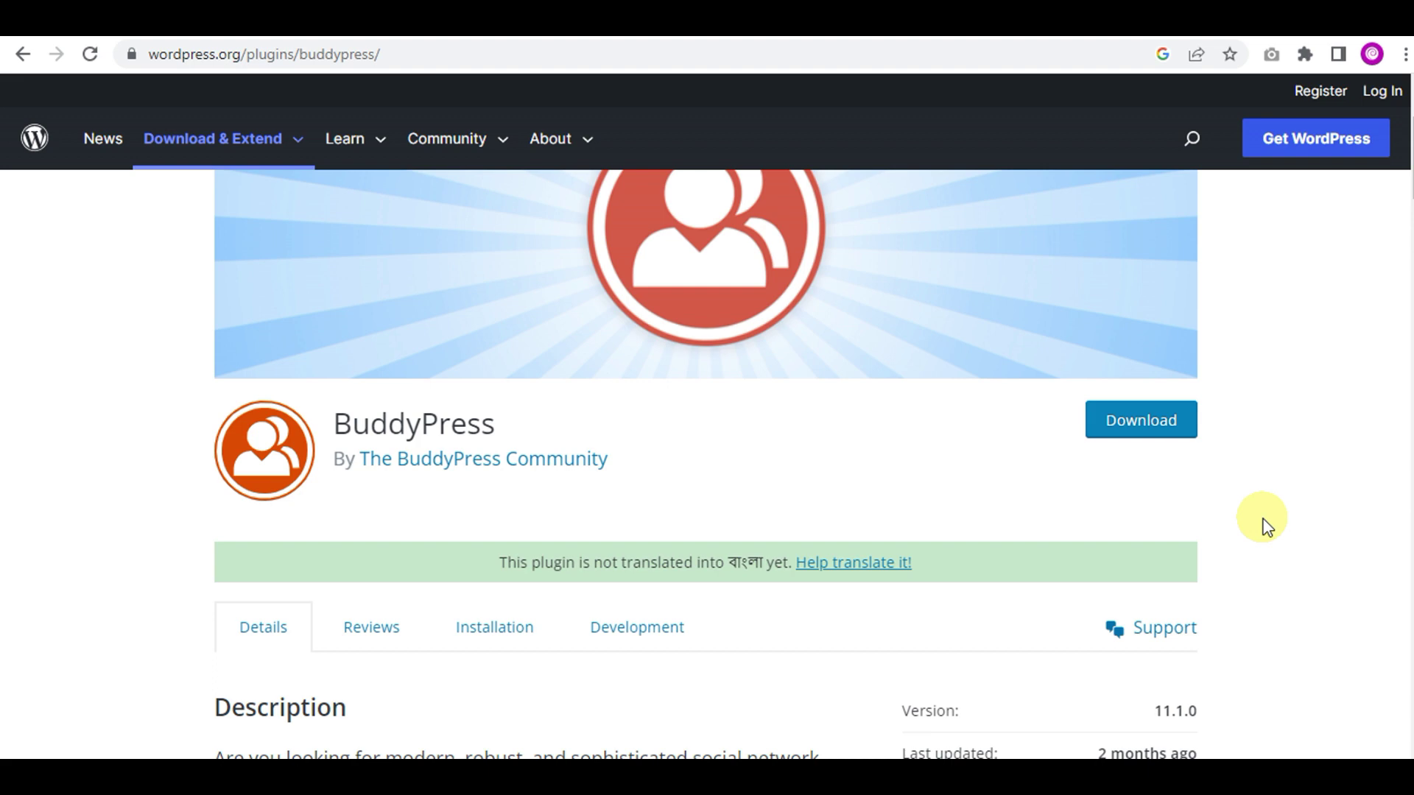
scroll(1267, 527, down, 2)
scroll(1267, 527, up, 2)
scroll(1266, 526, up, 3)
scroll(1267, 526, down, 1)
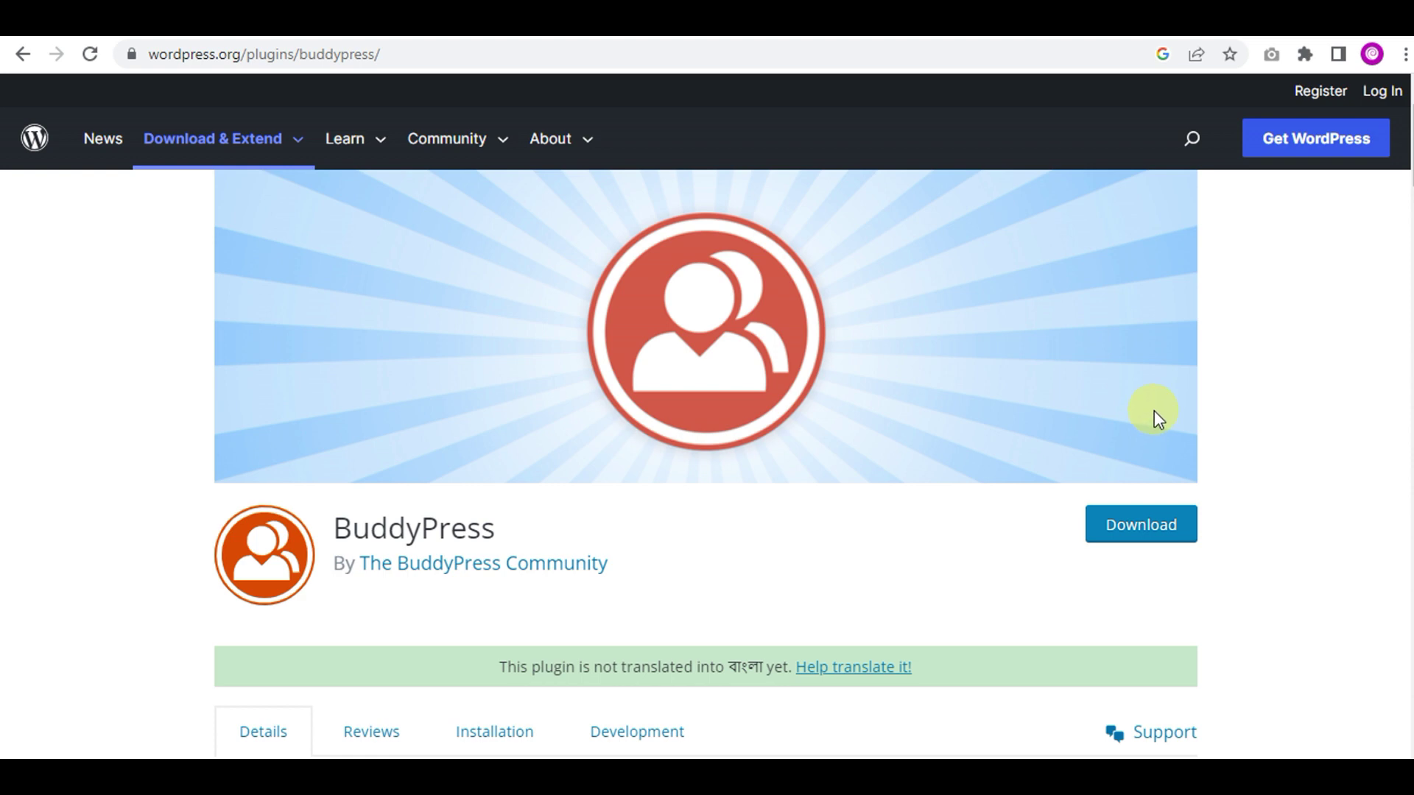
scroll(1142, 404, down, 1)
scroll(1138, 400, down, 1)
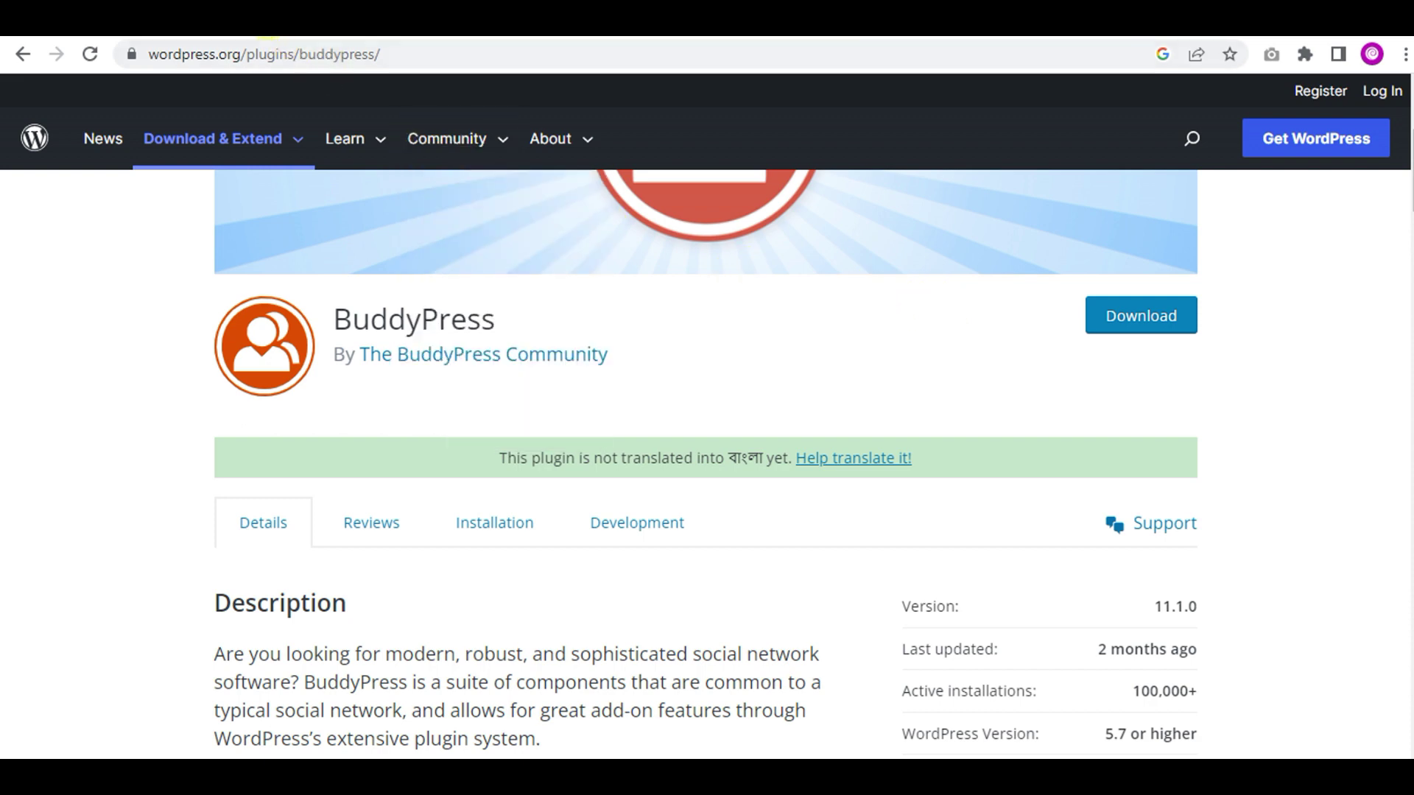
Highlight the BuddyPress entry in the Installed Plugins list for emphasis
click(321, 18)
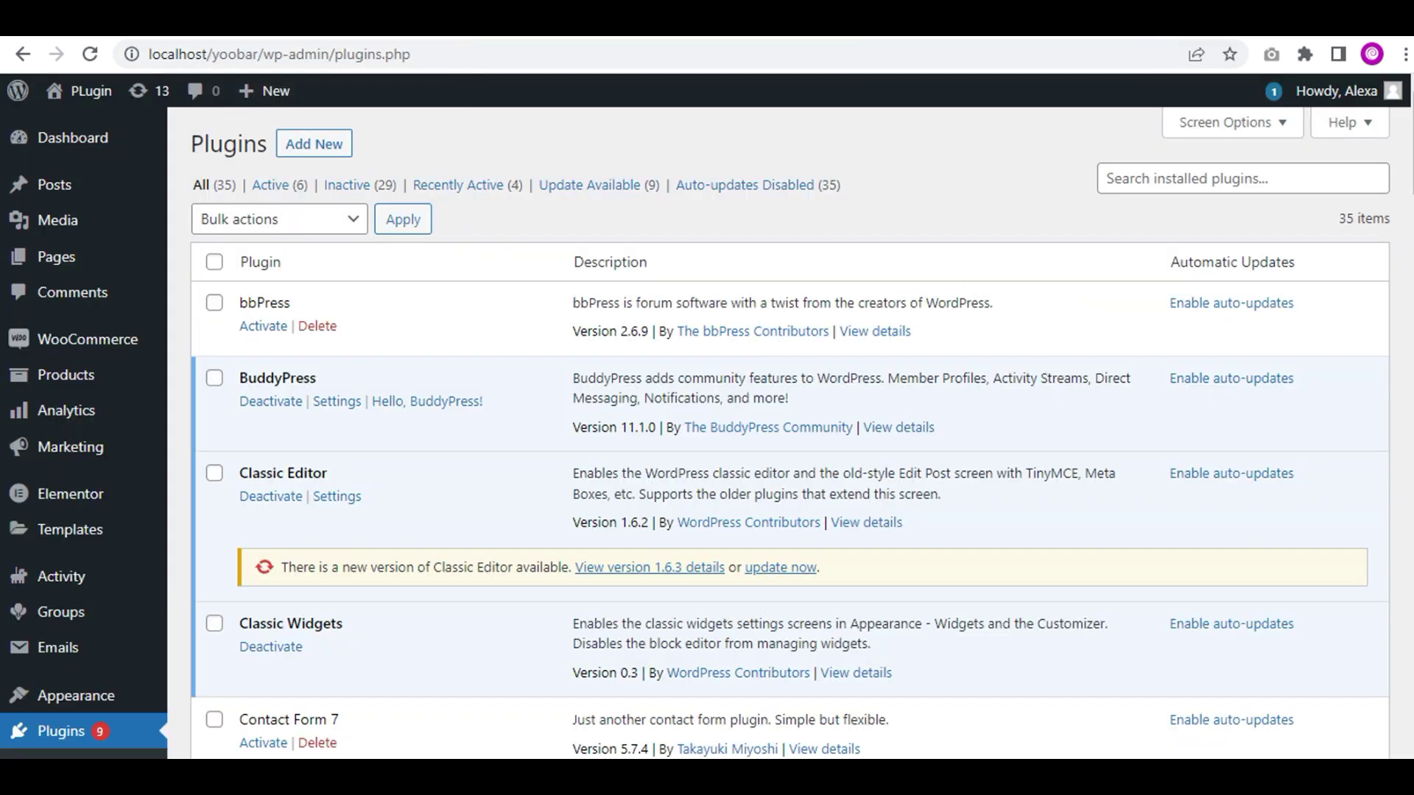
scroll(313, 266, down, 1)
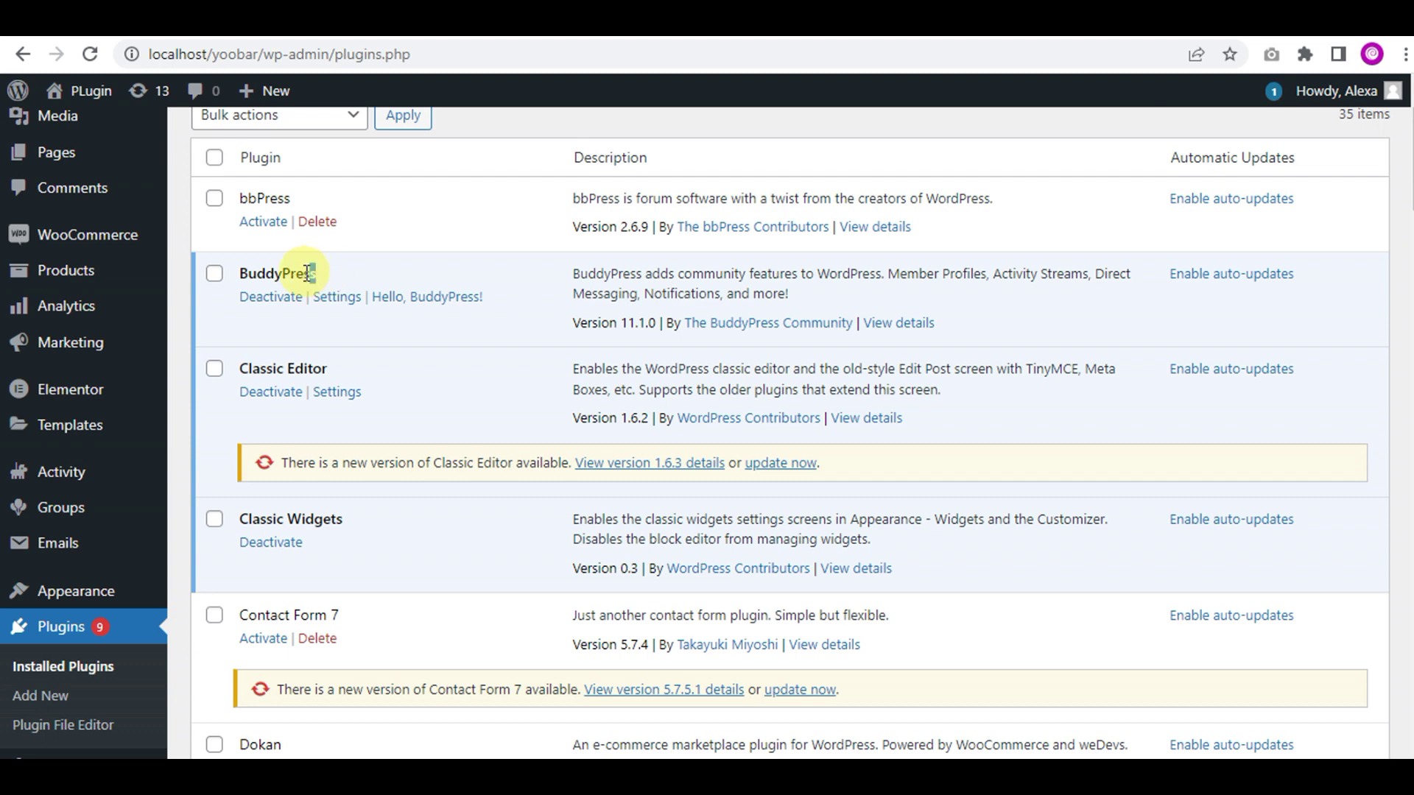
drag(323, 273, 242, 273)
click(235, 315)
drag(527, 306, 235, 285)
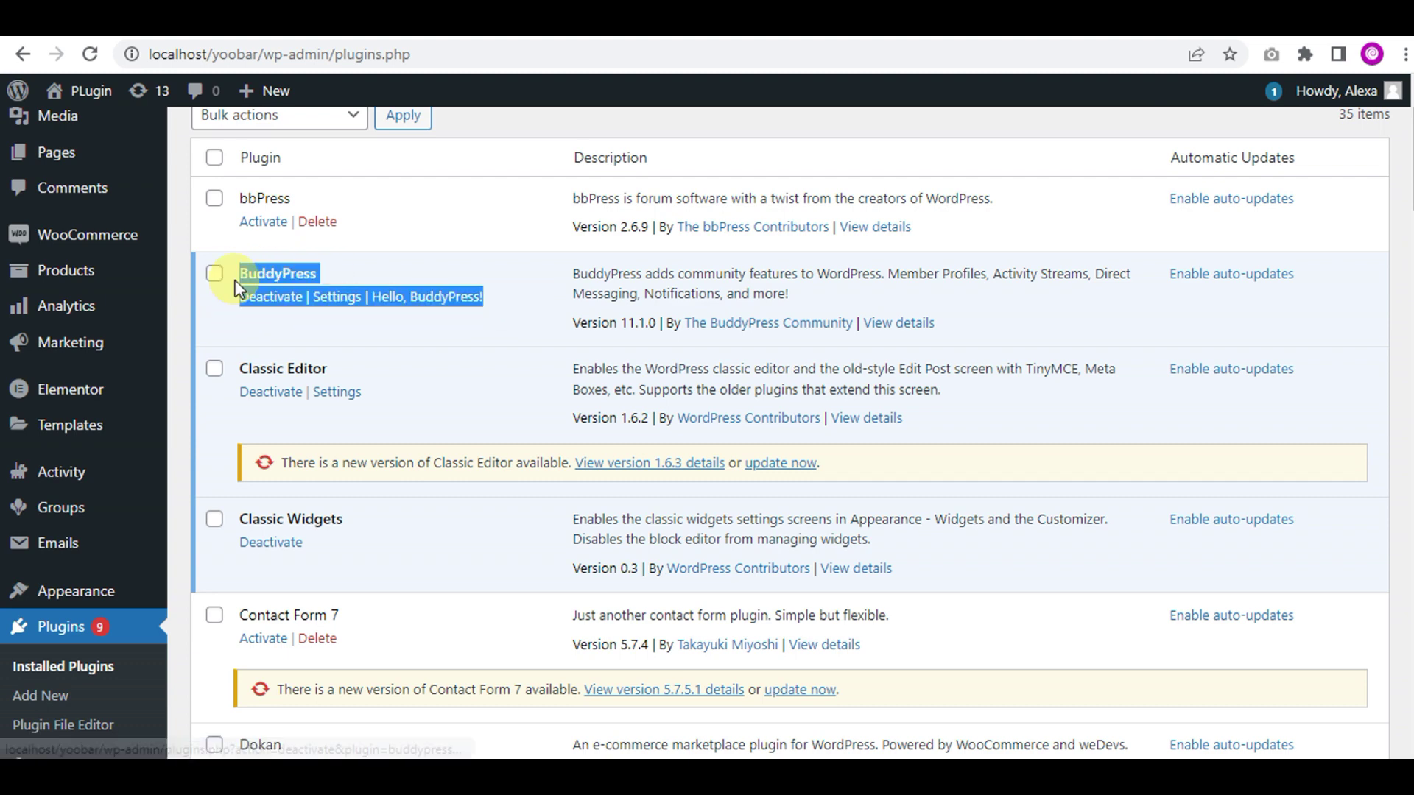
click(500, 200)
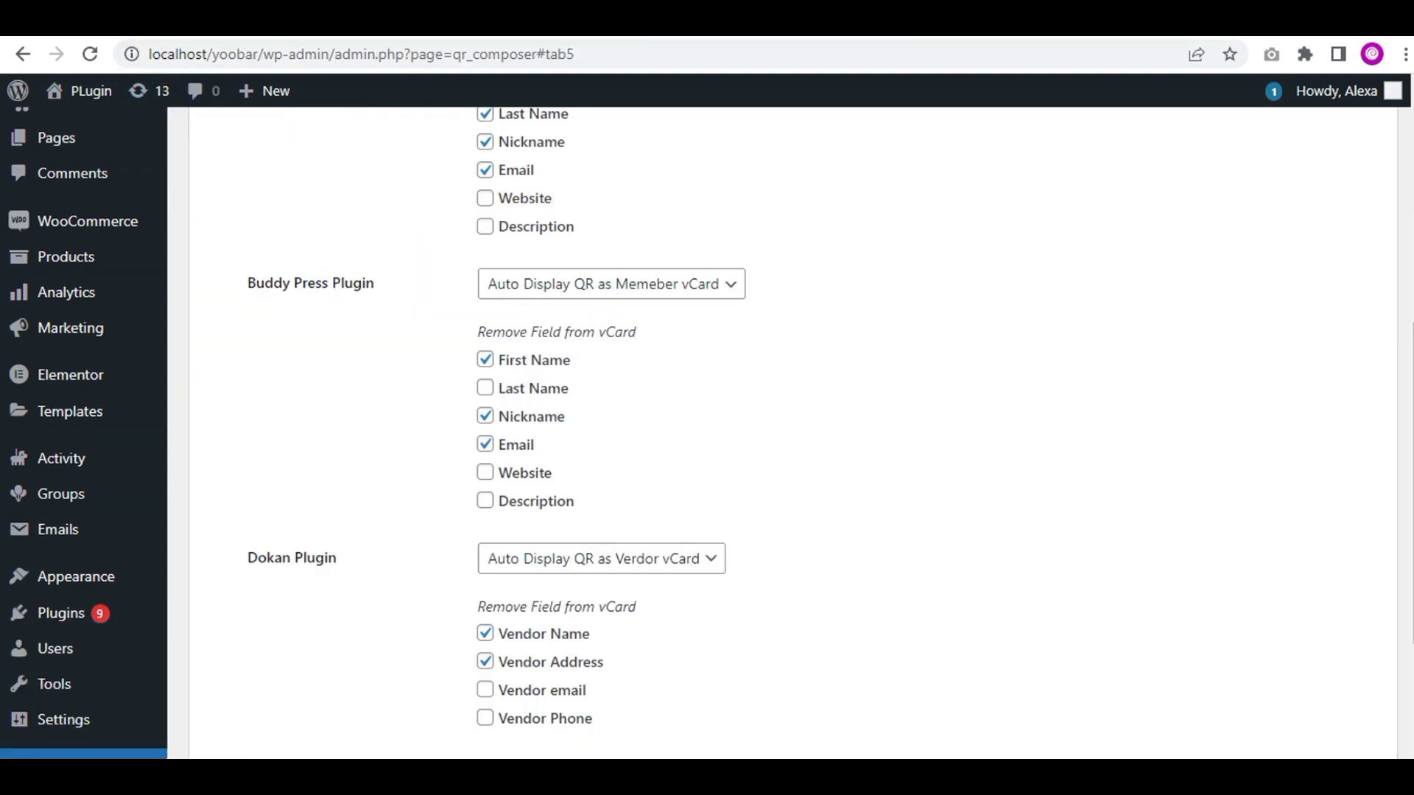
scroll(701, 369, up, 2)
scroll(828, 379, down, 1)
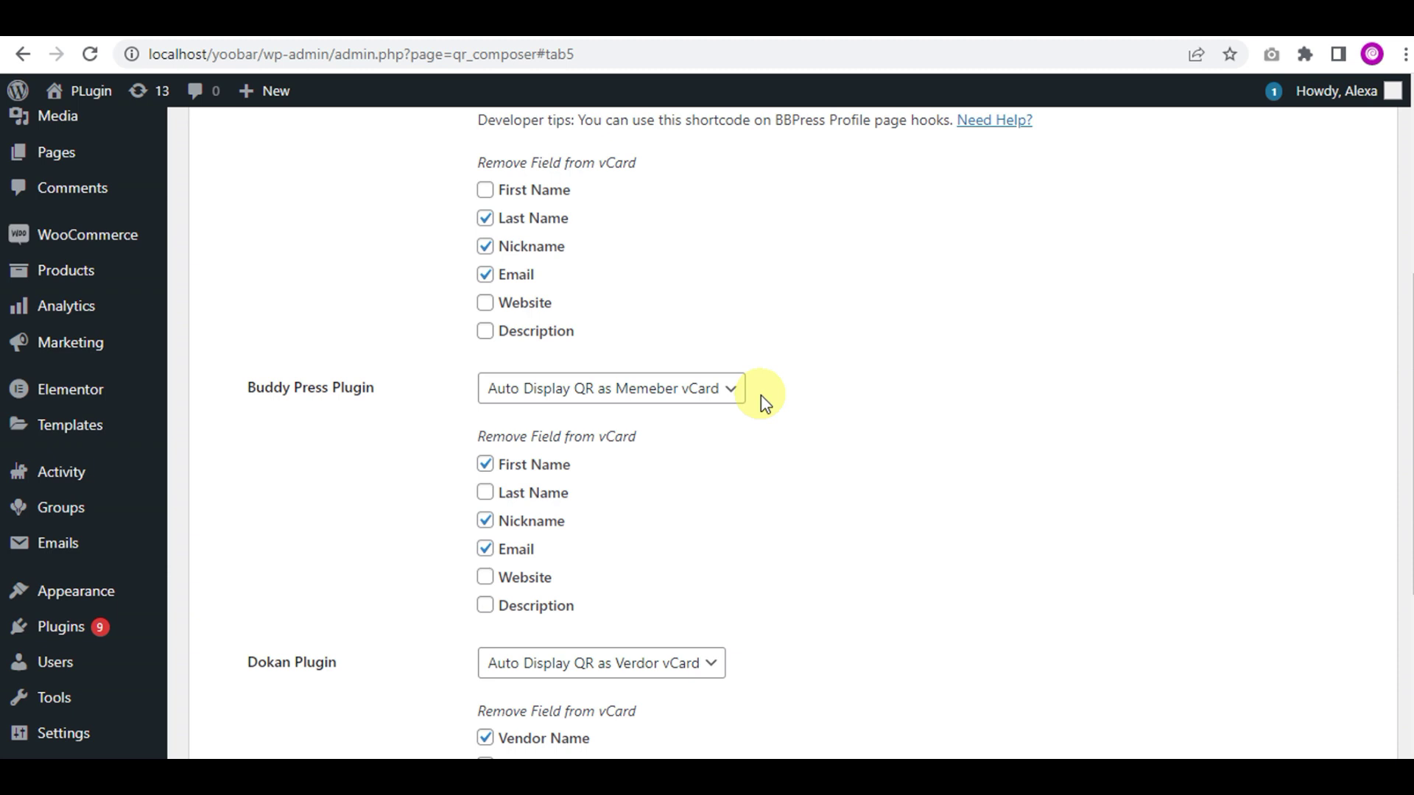
click(729, 392)
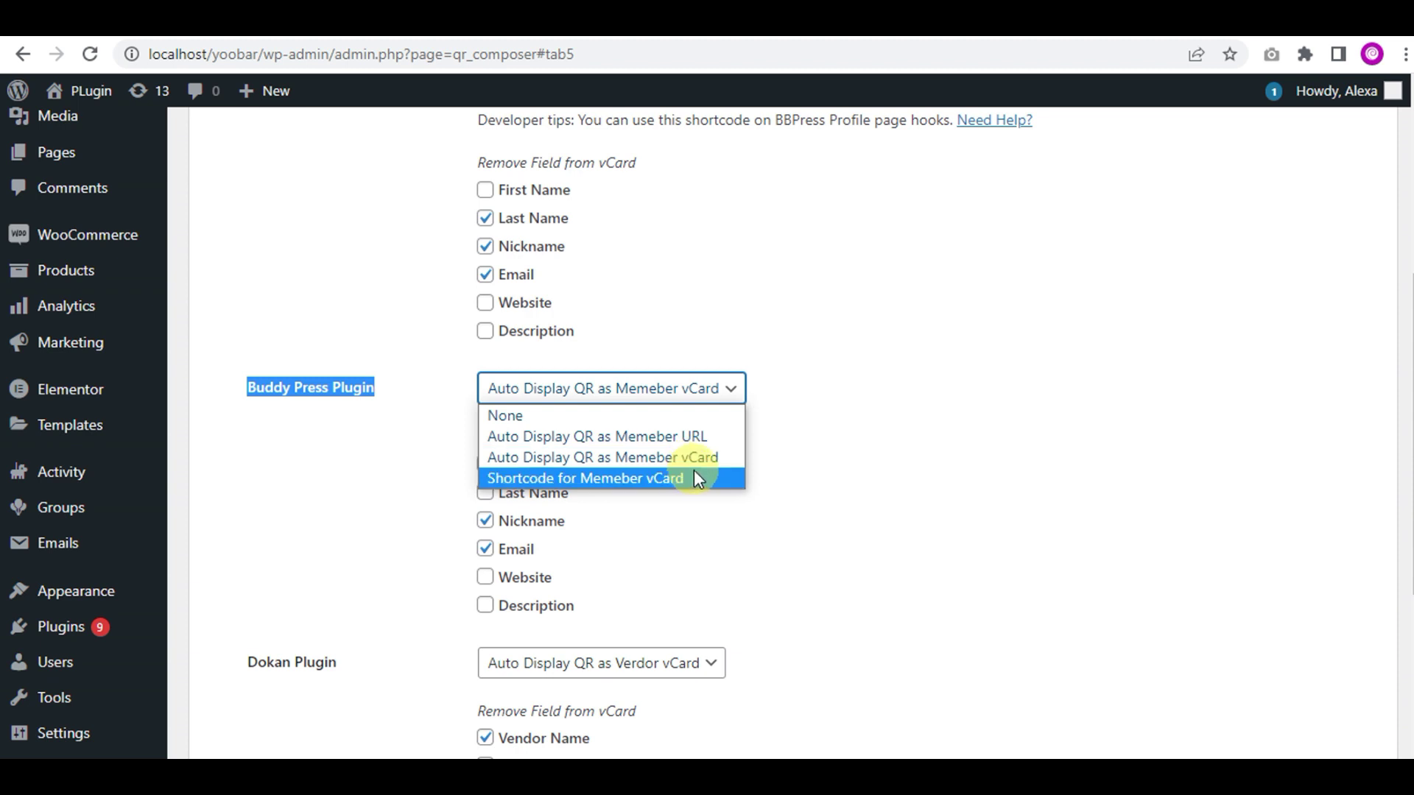
click(829, 478)
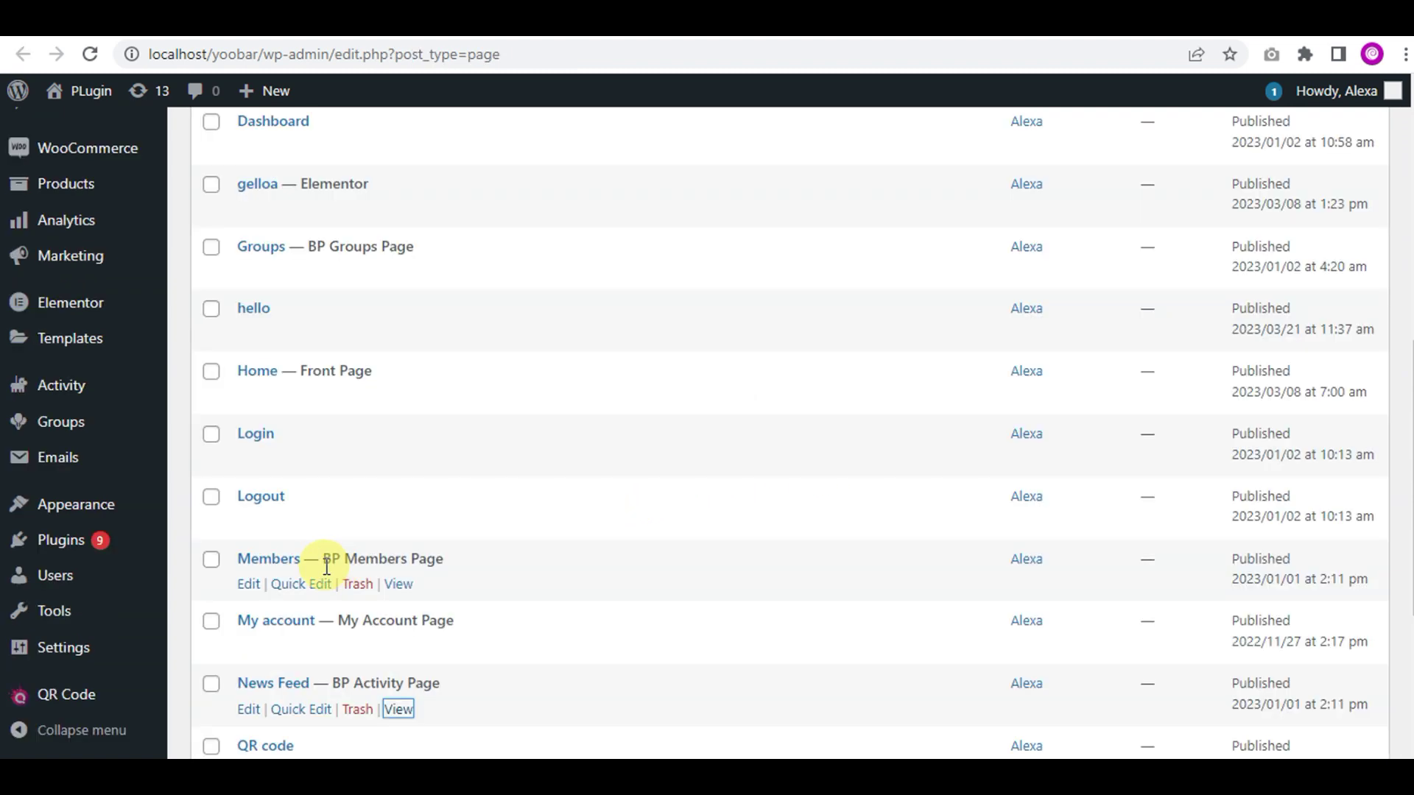
scroll(447, 557, down, 1)
scroll(431, 508, down, 2)
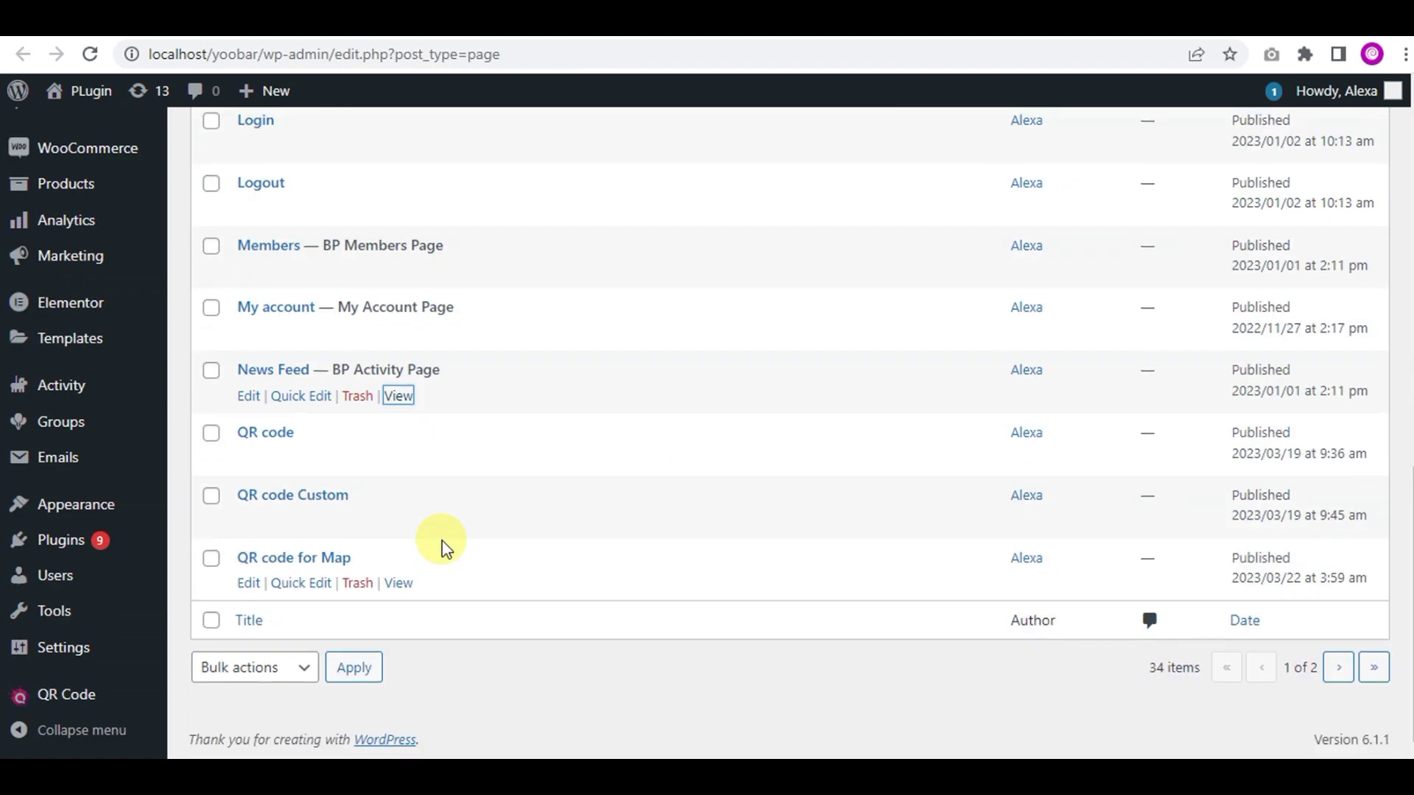
Highlight 'BP Activity Page' on the News Feed row of the Pages list
mouse_move(442, 376)
drag(335, 369, 481, 377)
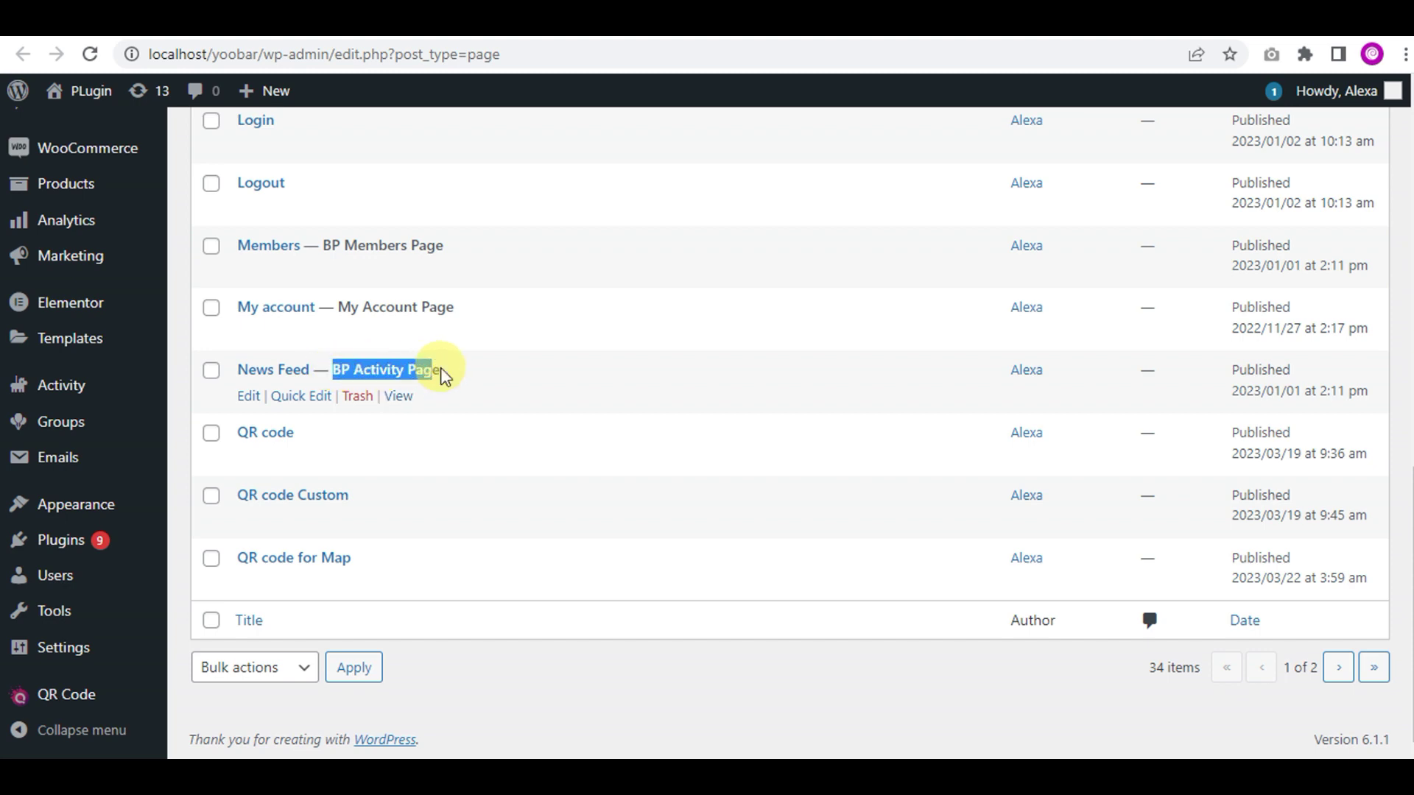
click(481, 375)
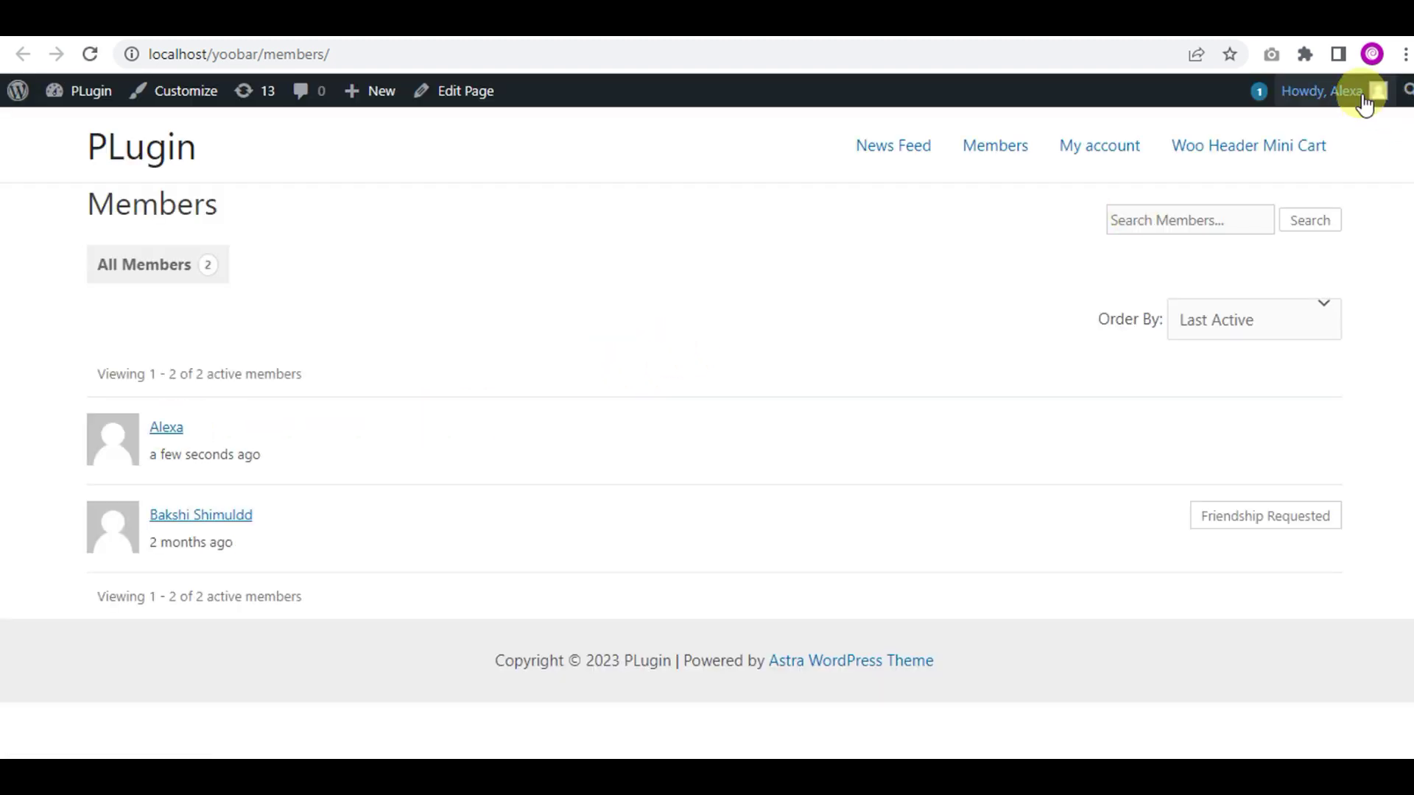
click(165, 426)
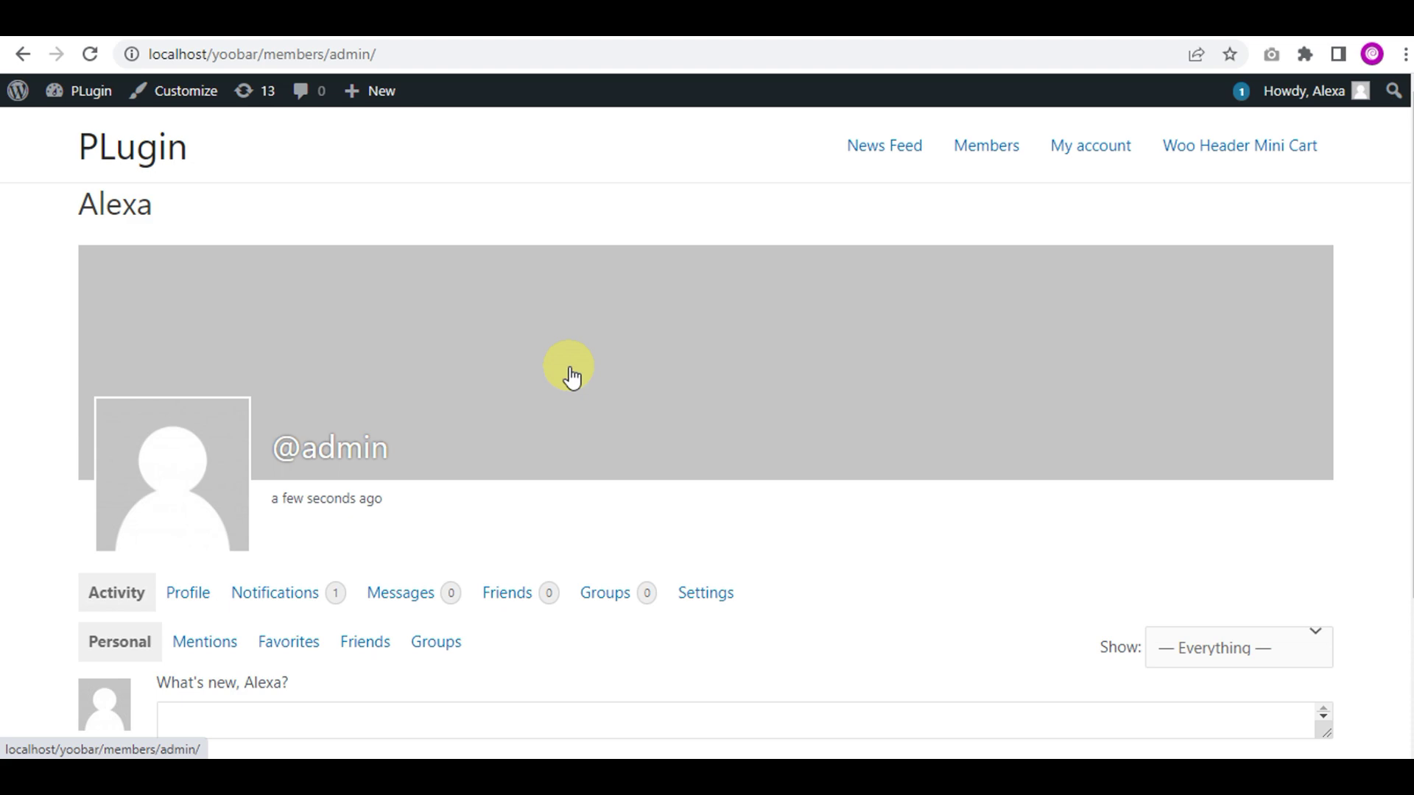
scroll(571, 375, down, 1)
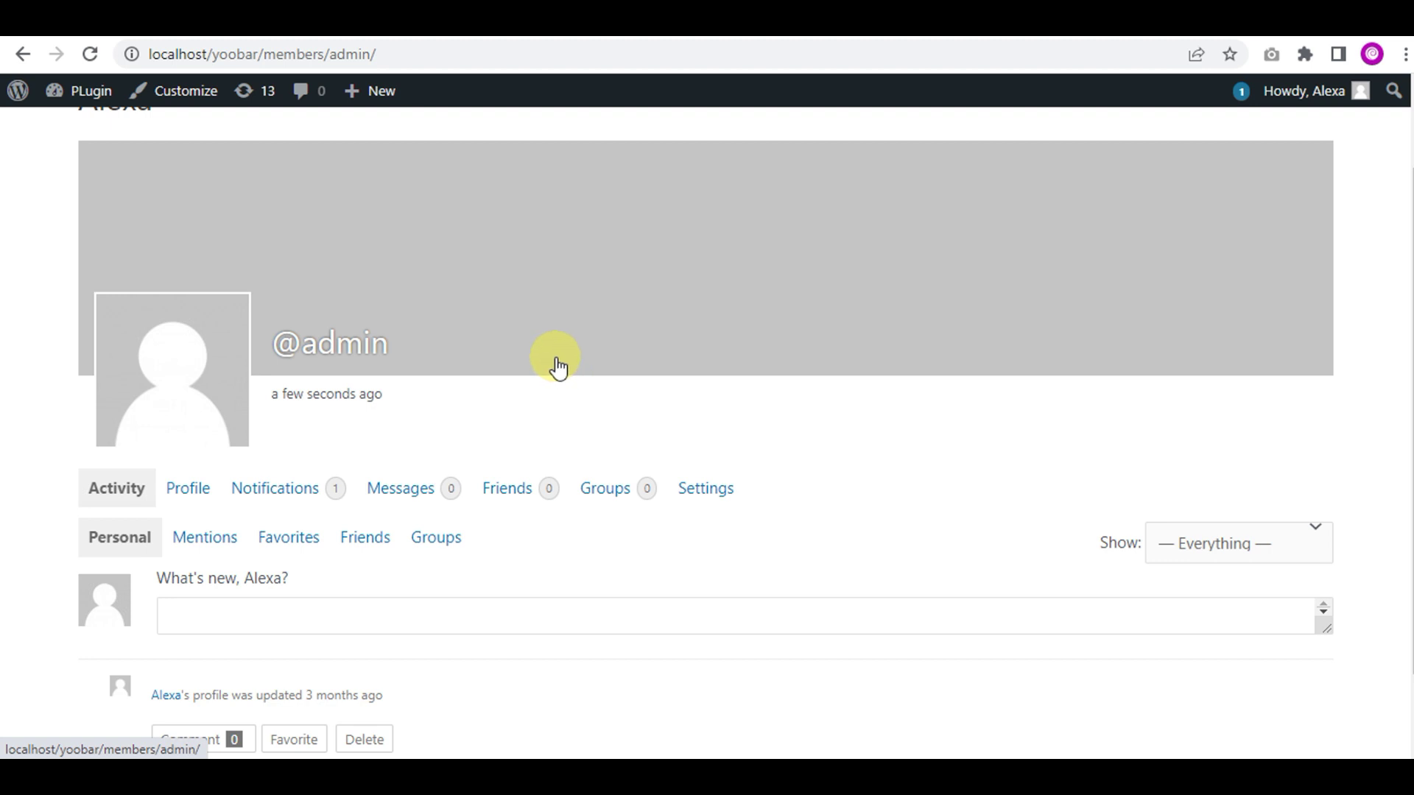
scroll(558, 367, up, 1)
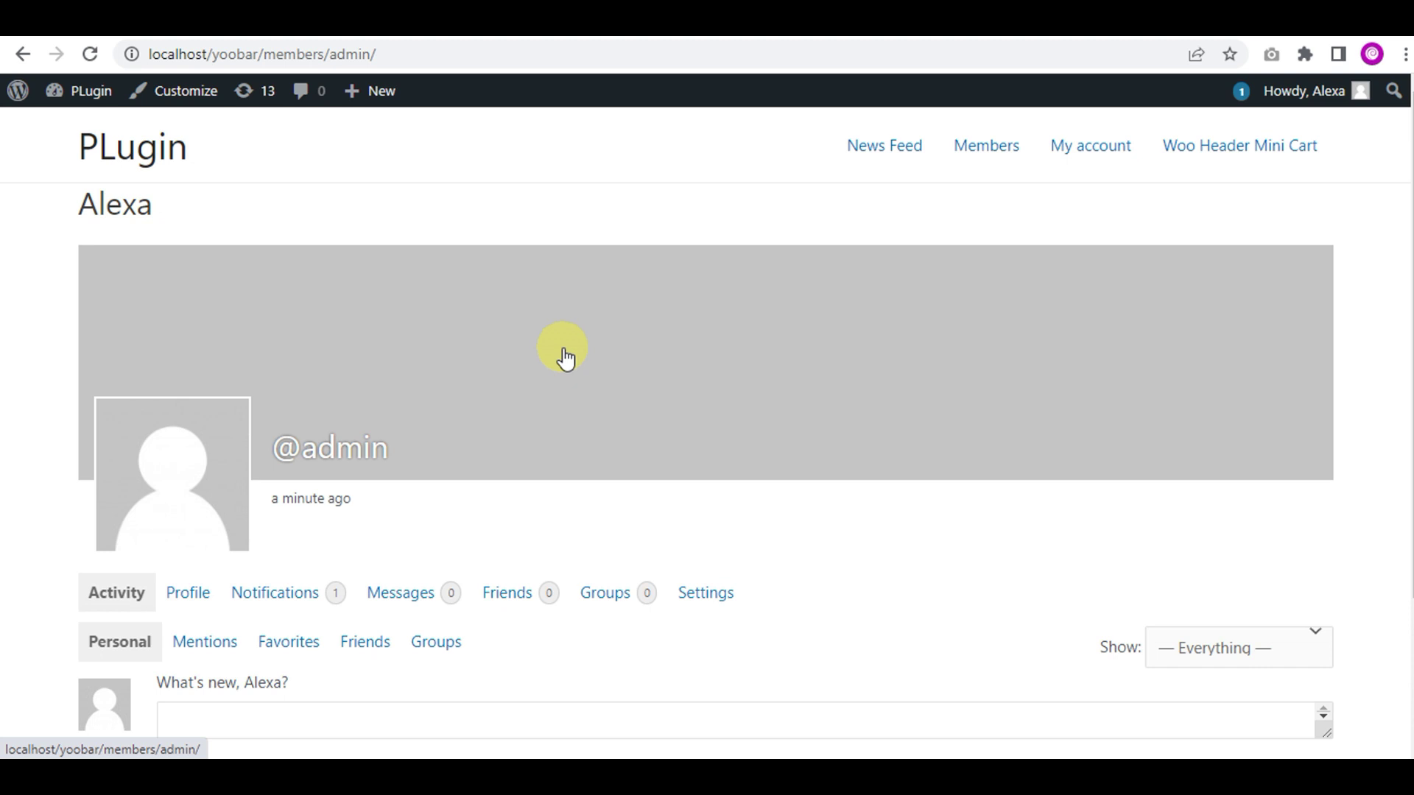
click(190, 599)
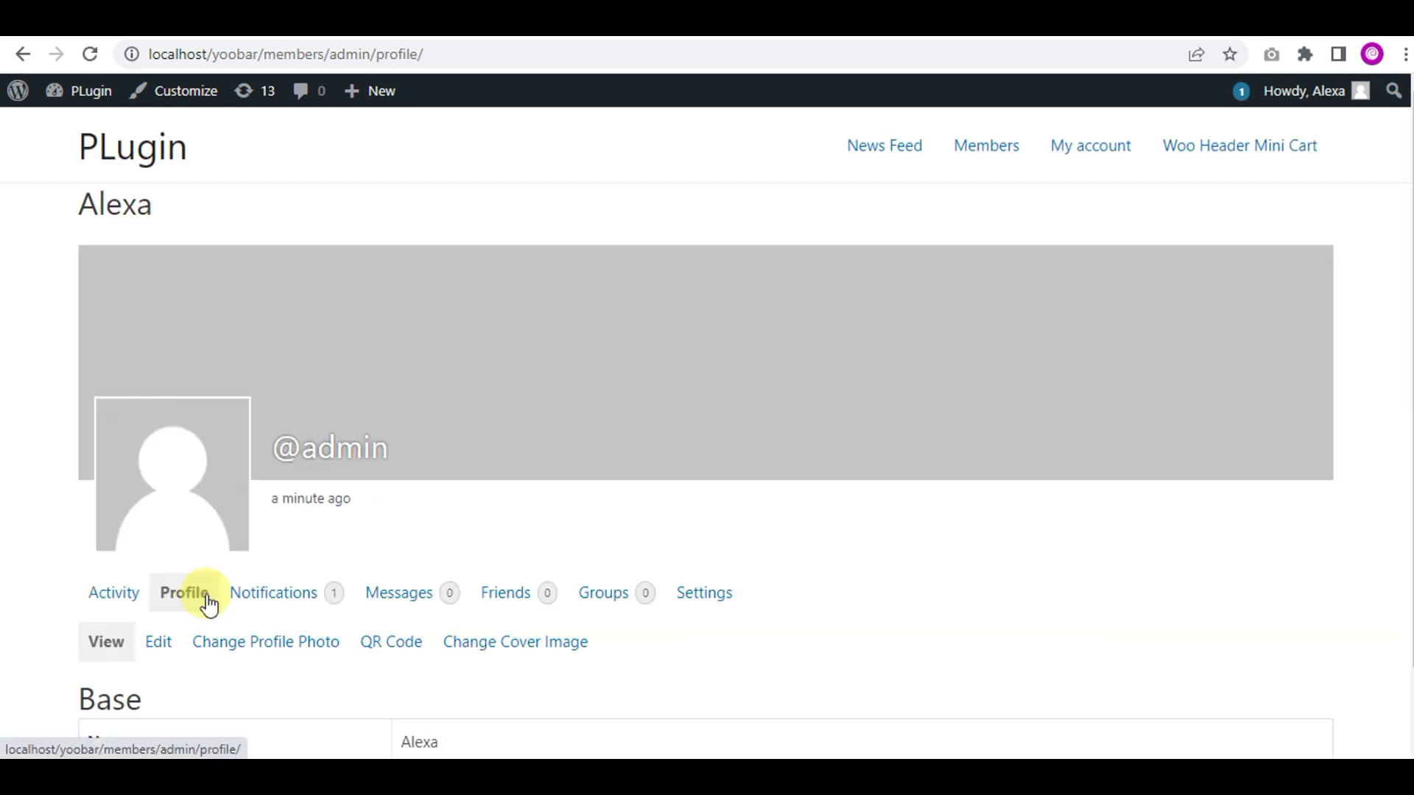
Show the member's QR Code tab with its vCard QR code and download button
click(379, 654)
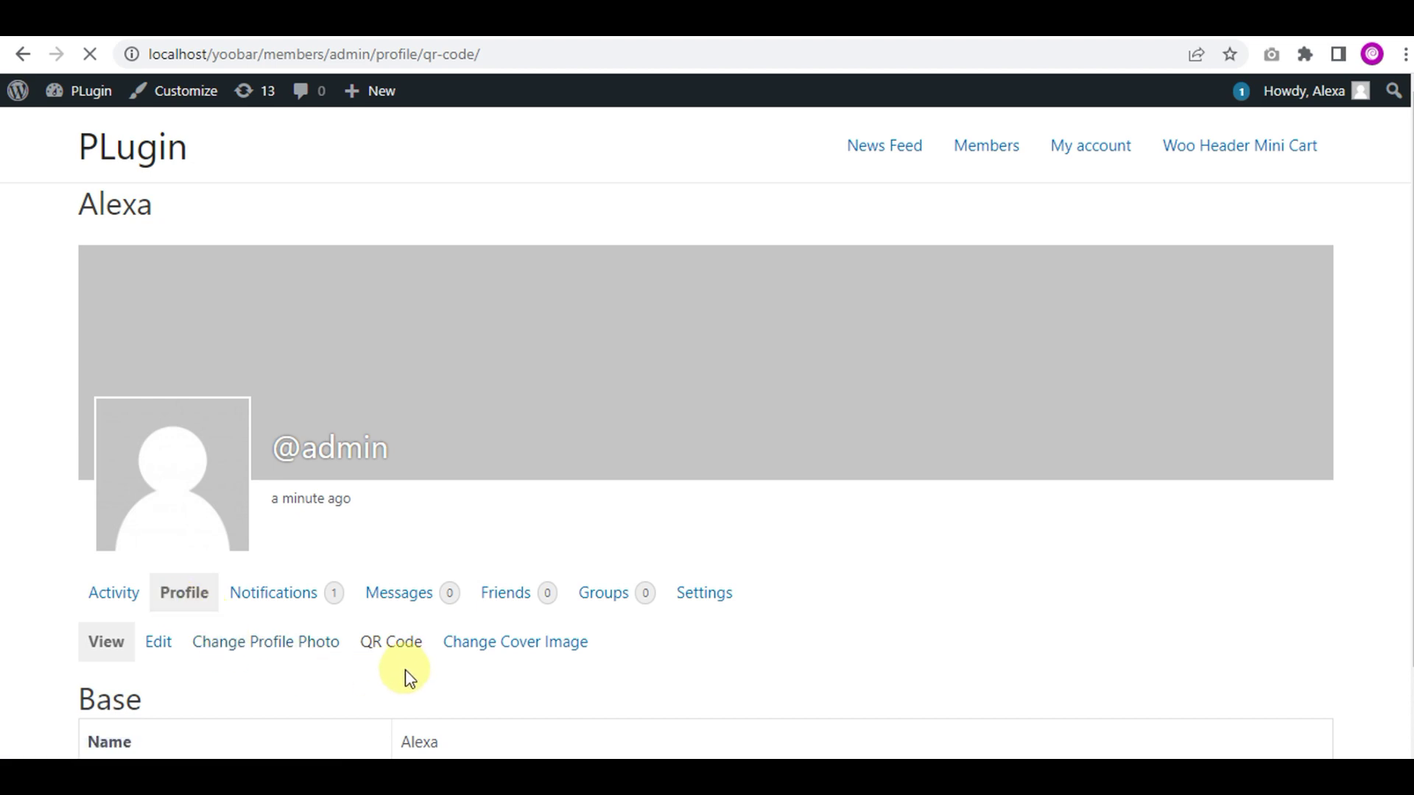
scroll(237, 590, down, 2)
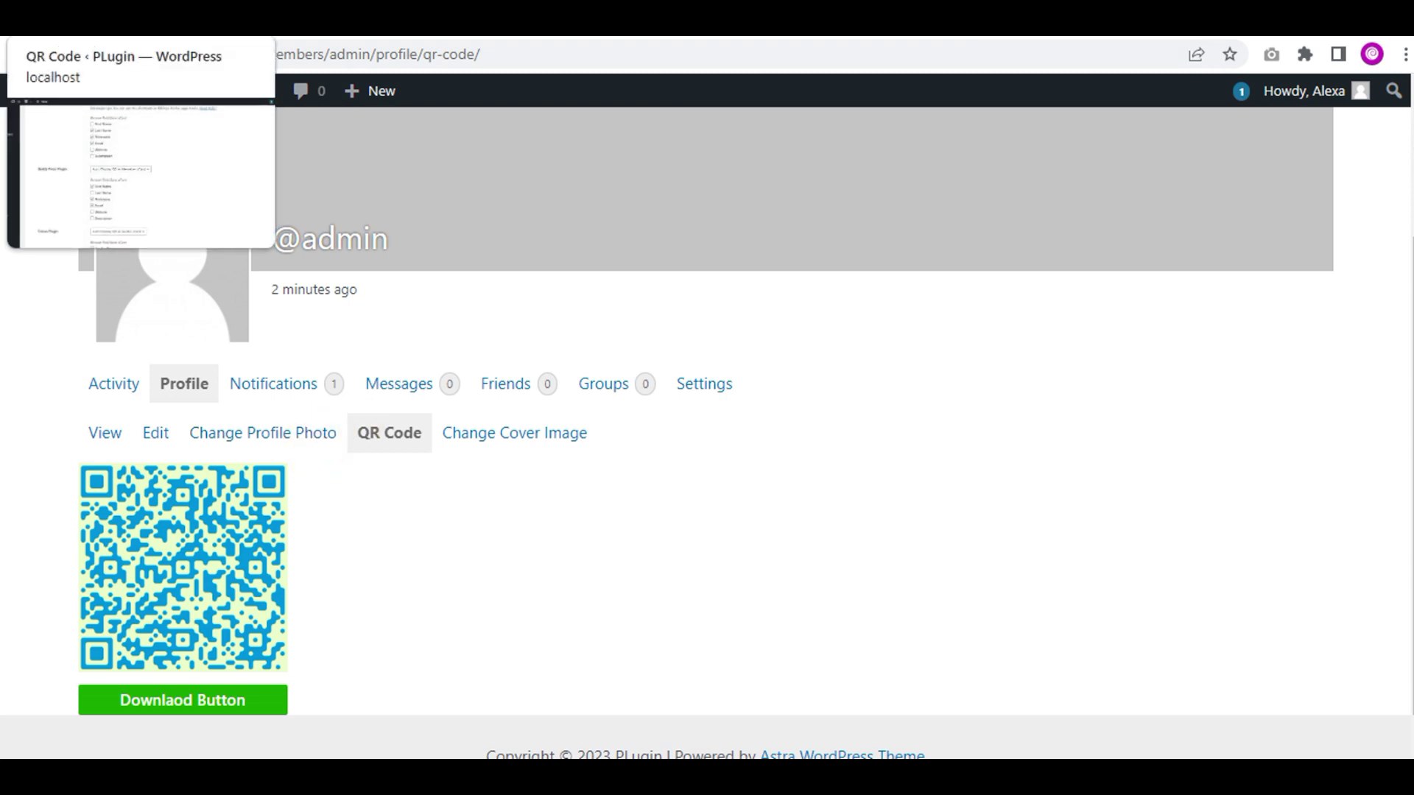
Set BuddyPress integration to 'Auto Display QR as Member URL' and save the changes
click(133, 17)
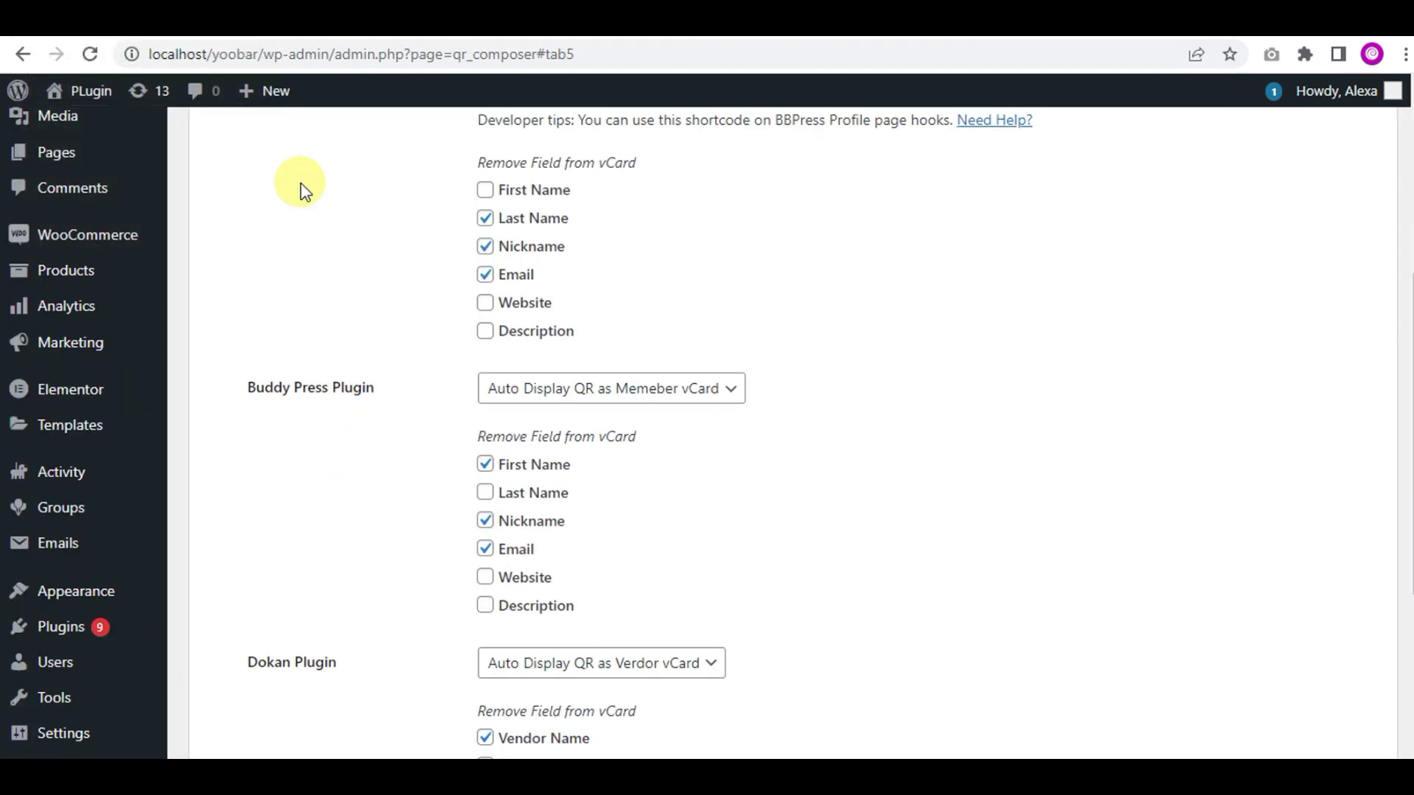
click(634, 396)
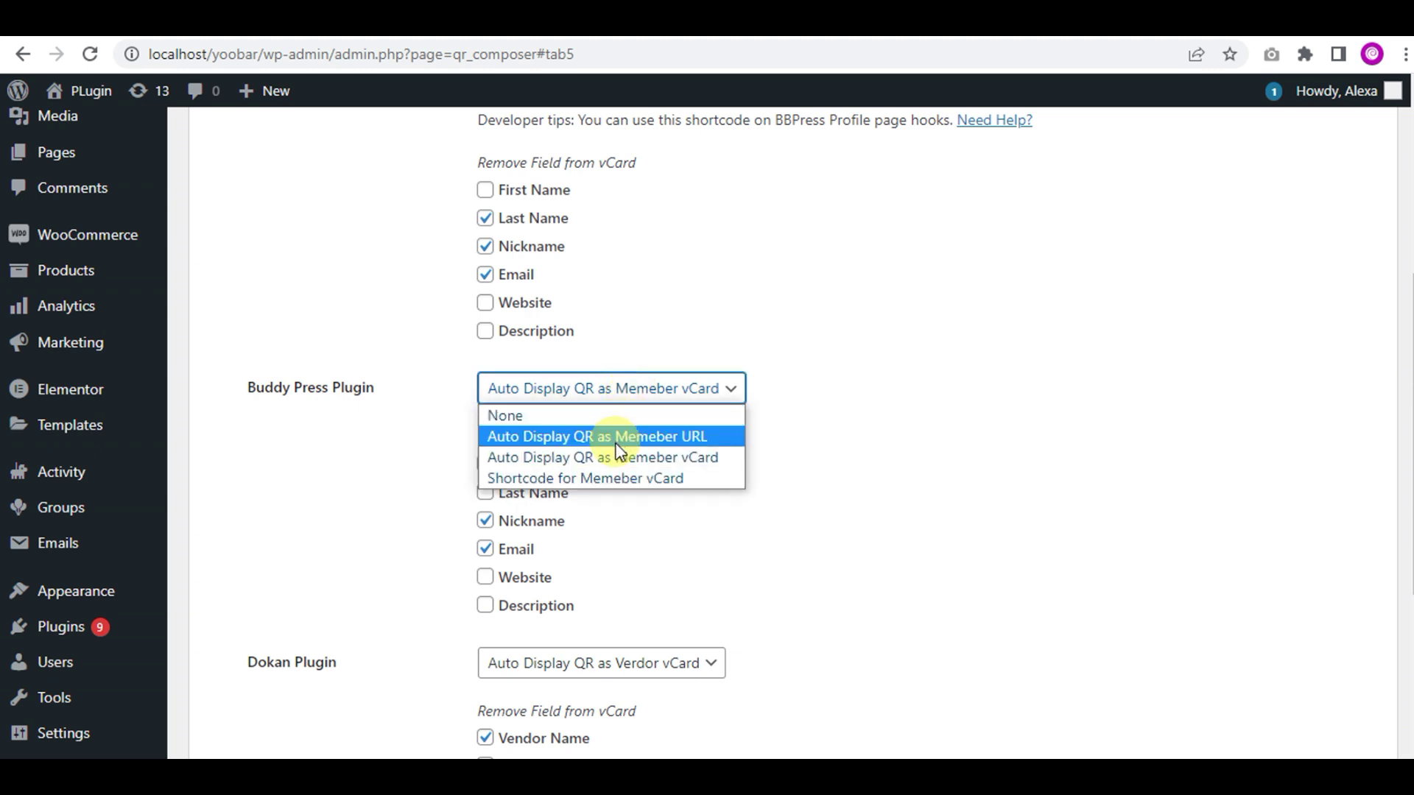
click(618, 442)
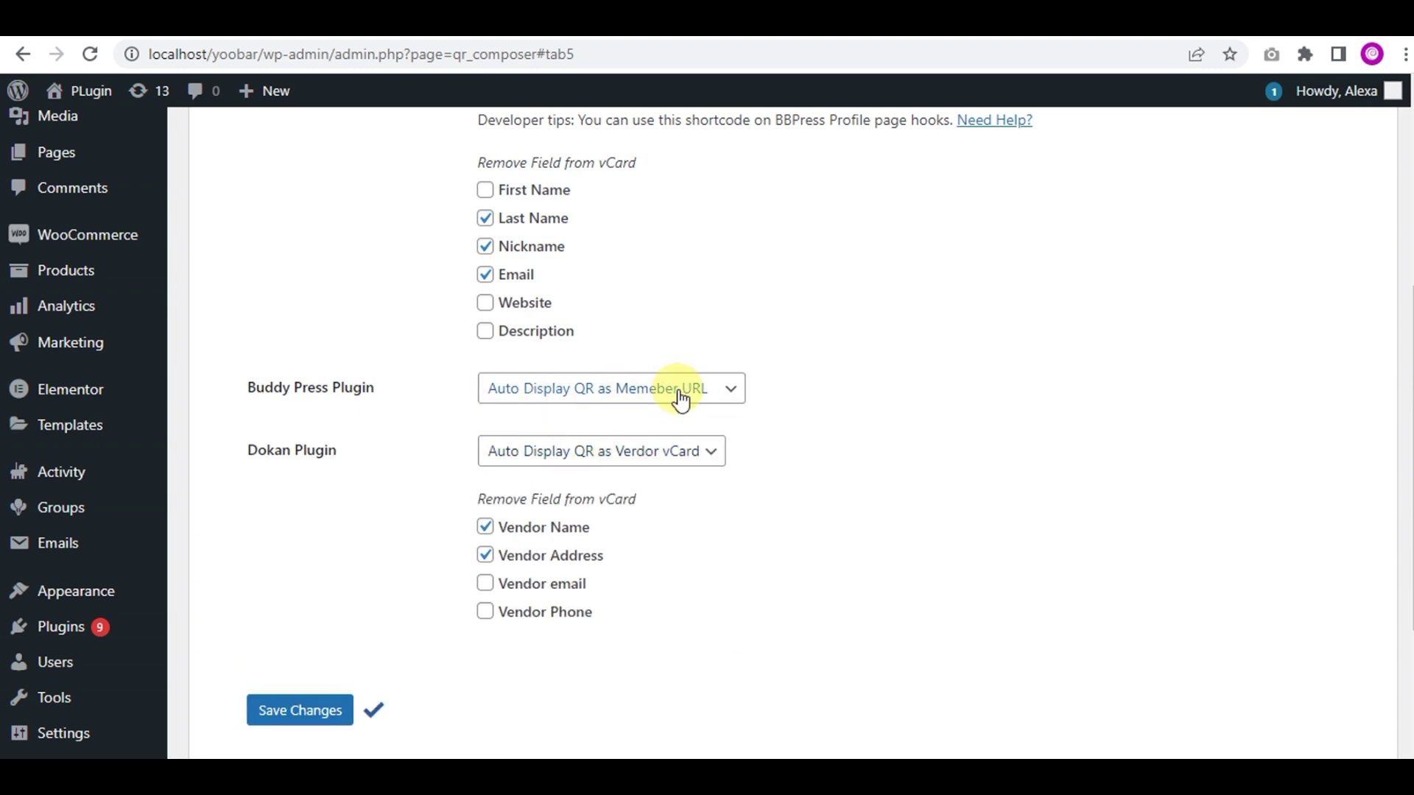
scroll(672, 402, down, 2)
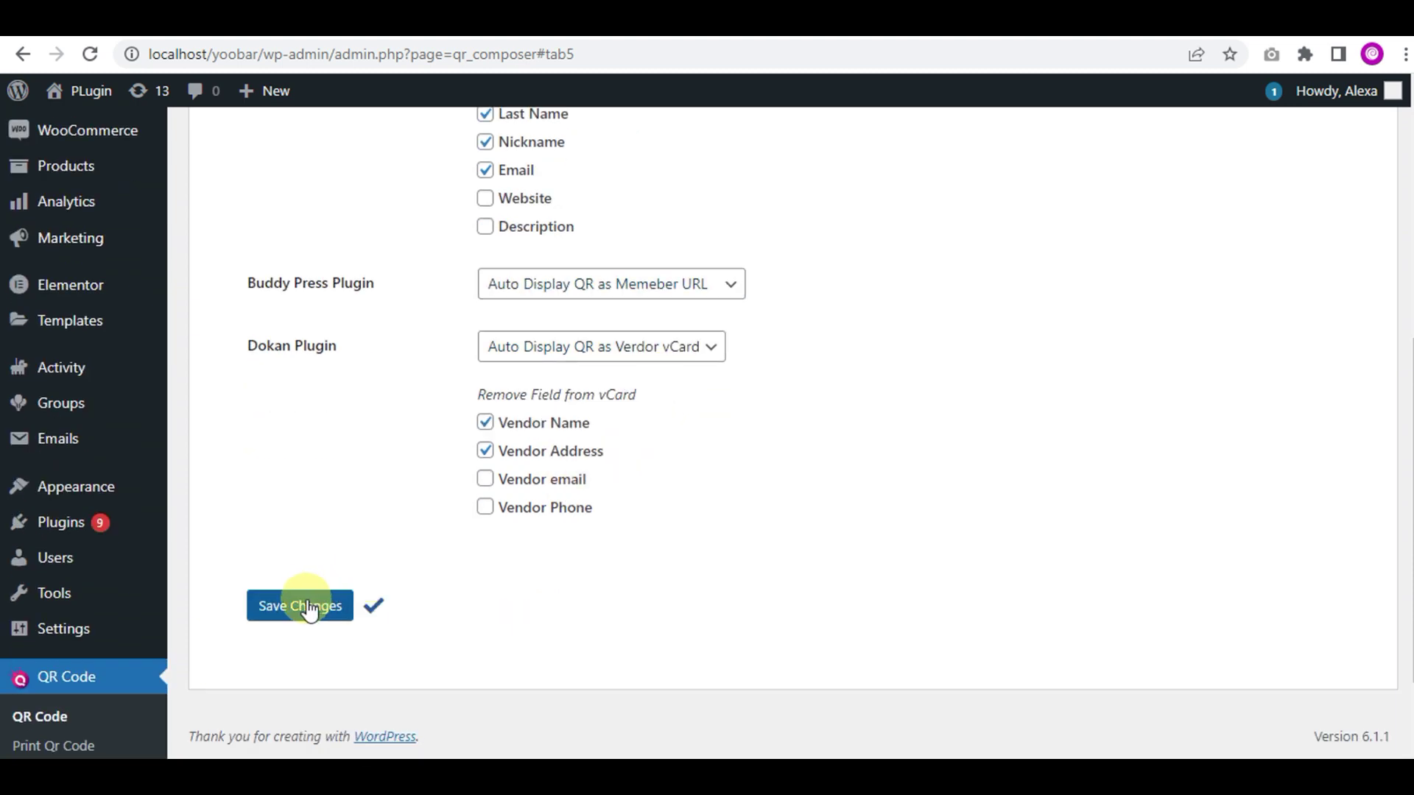
click(309, 608)
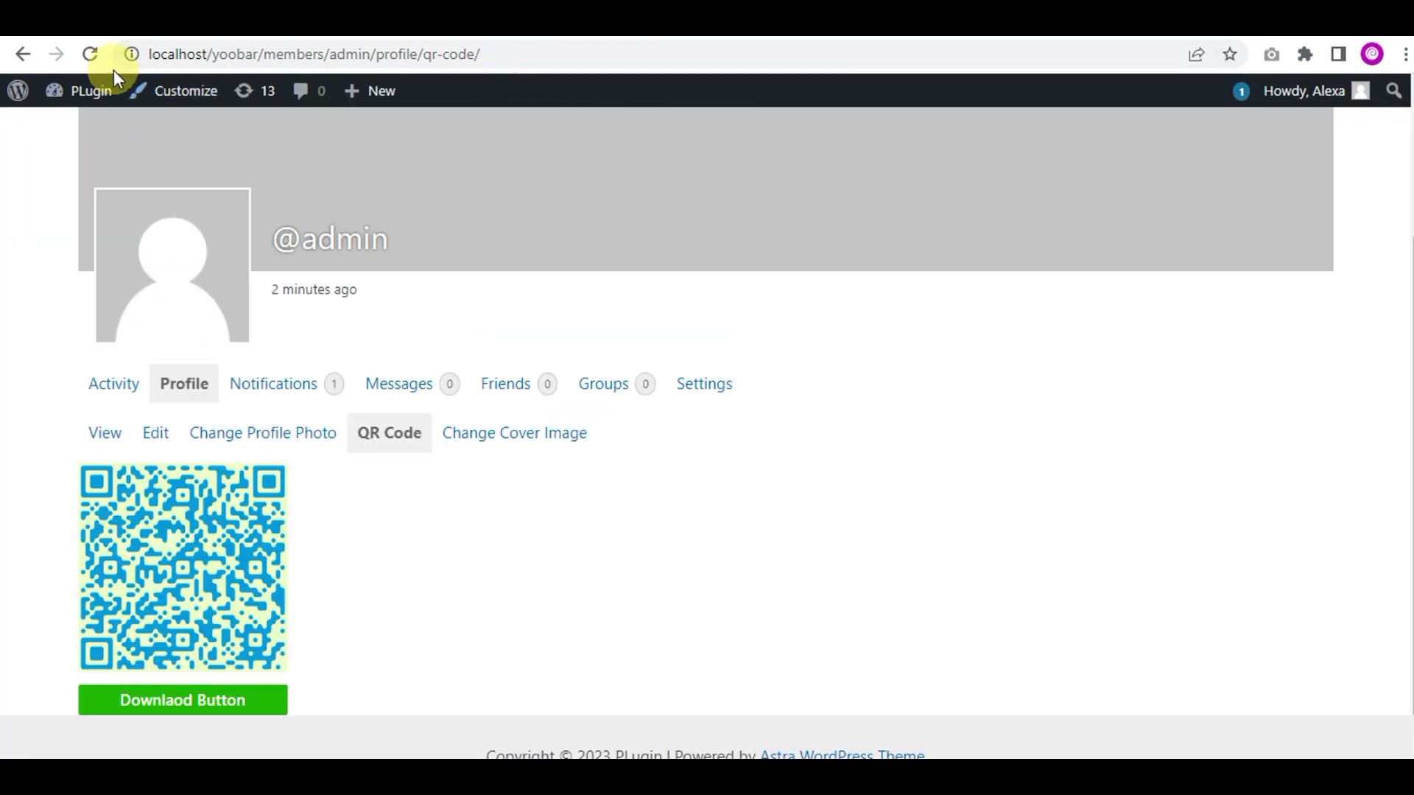
Reload the profile QR Code tab, download the member-URL QR image, and highlight the profile address
click(89, 56)
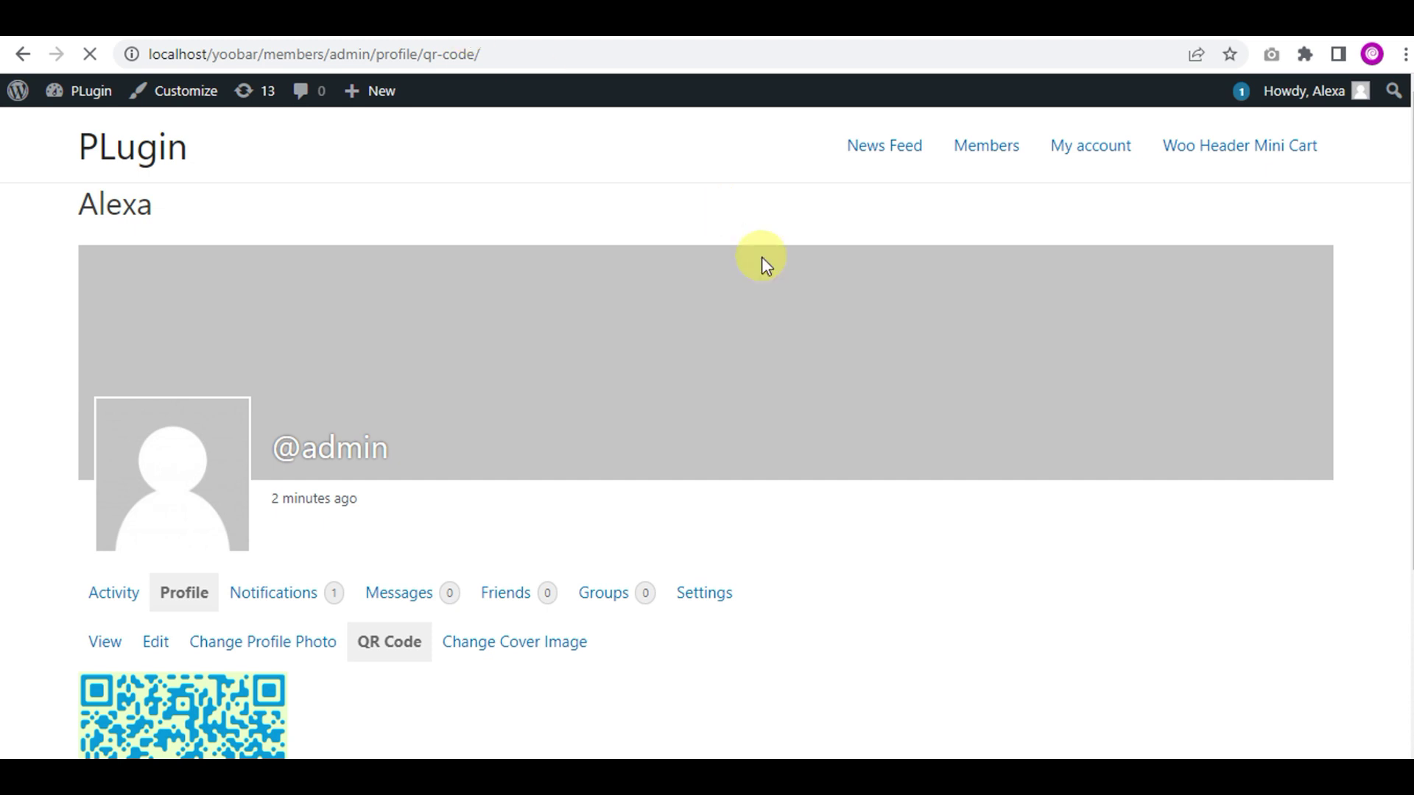
scroll(690, 227, down, 2)
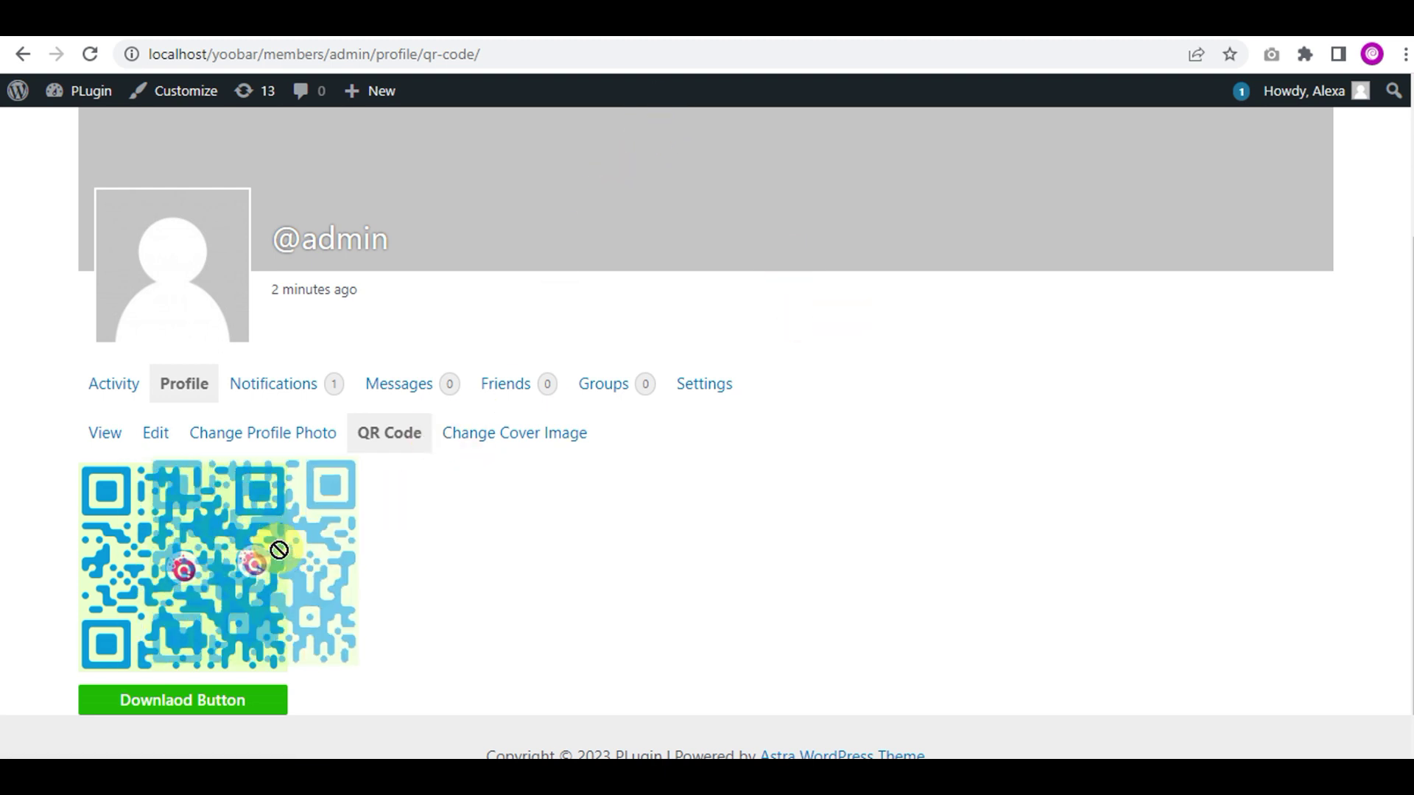
click(214, 705)
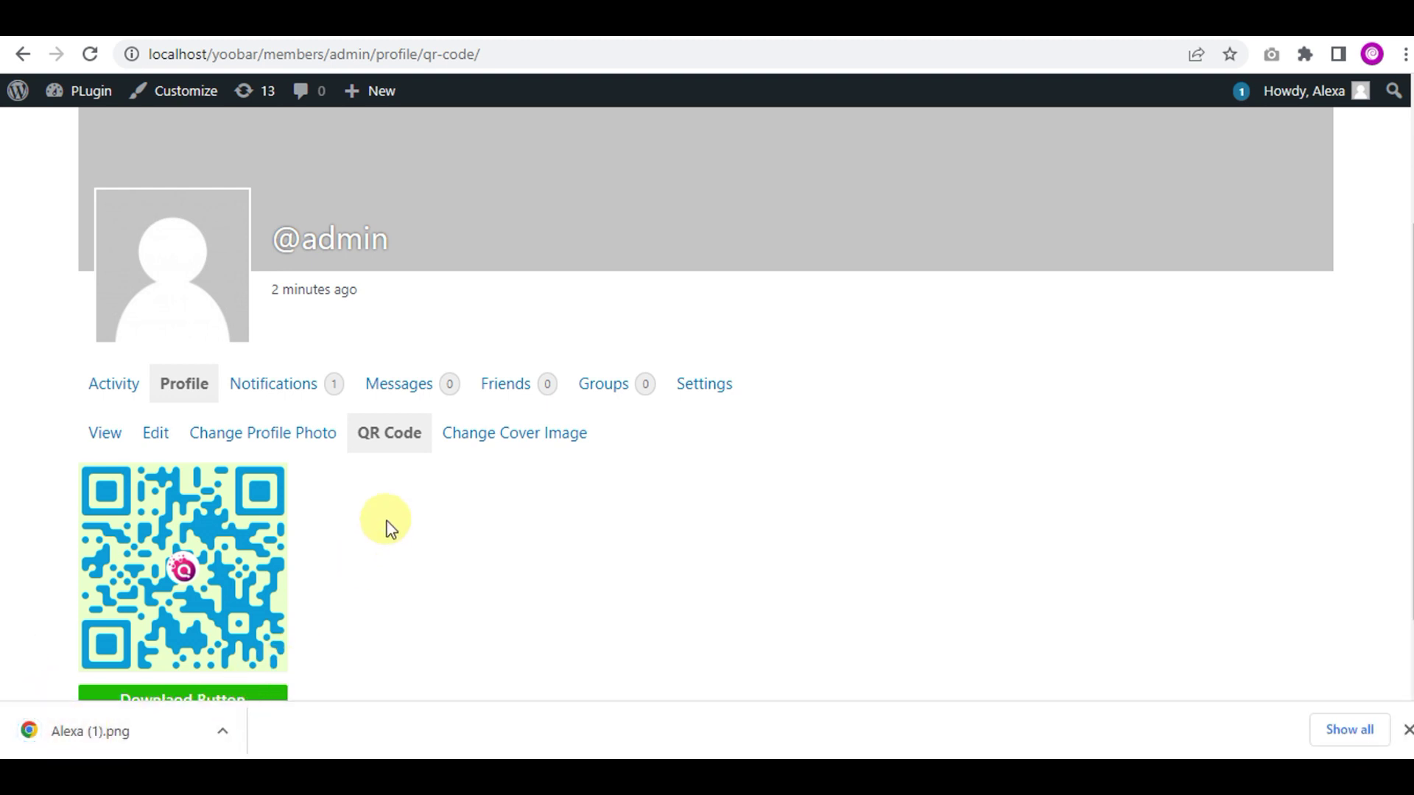
drag(518, 53, 126, 53)
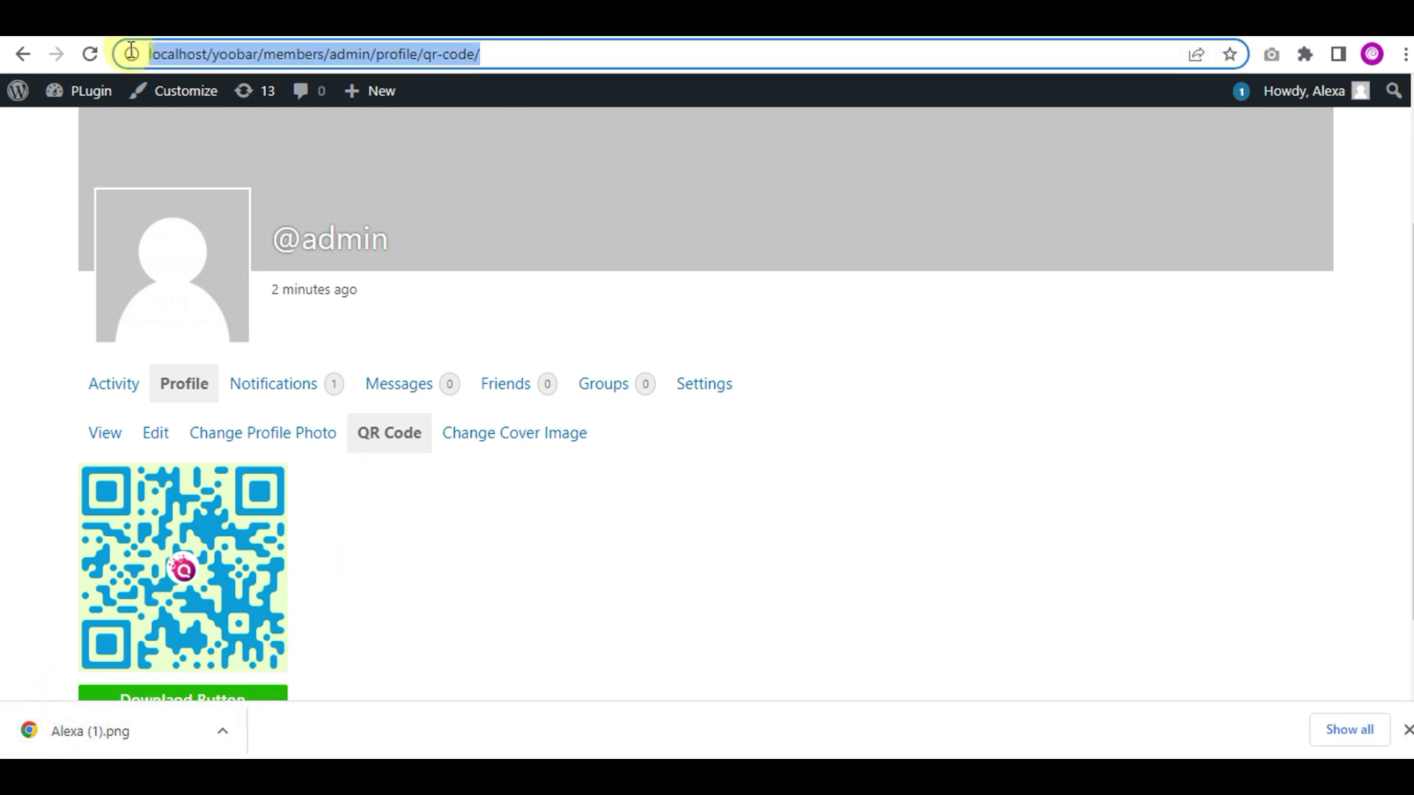
click(412, 565)
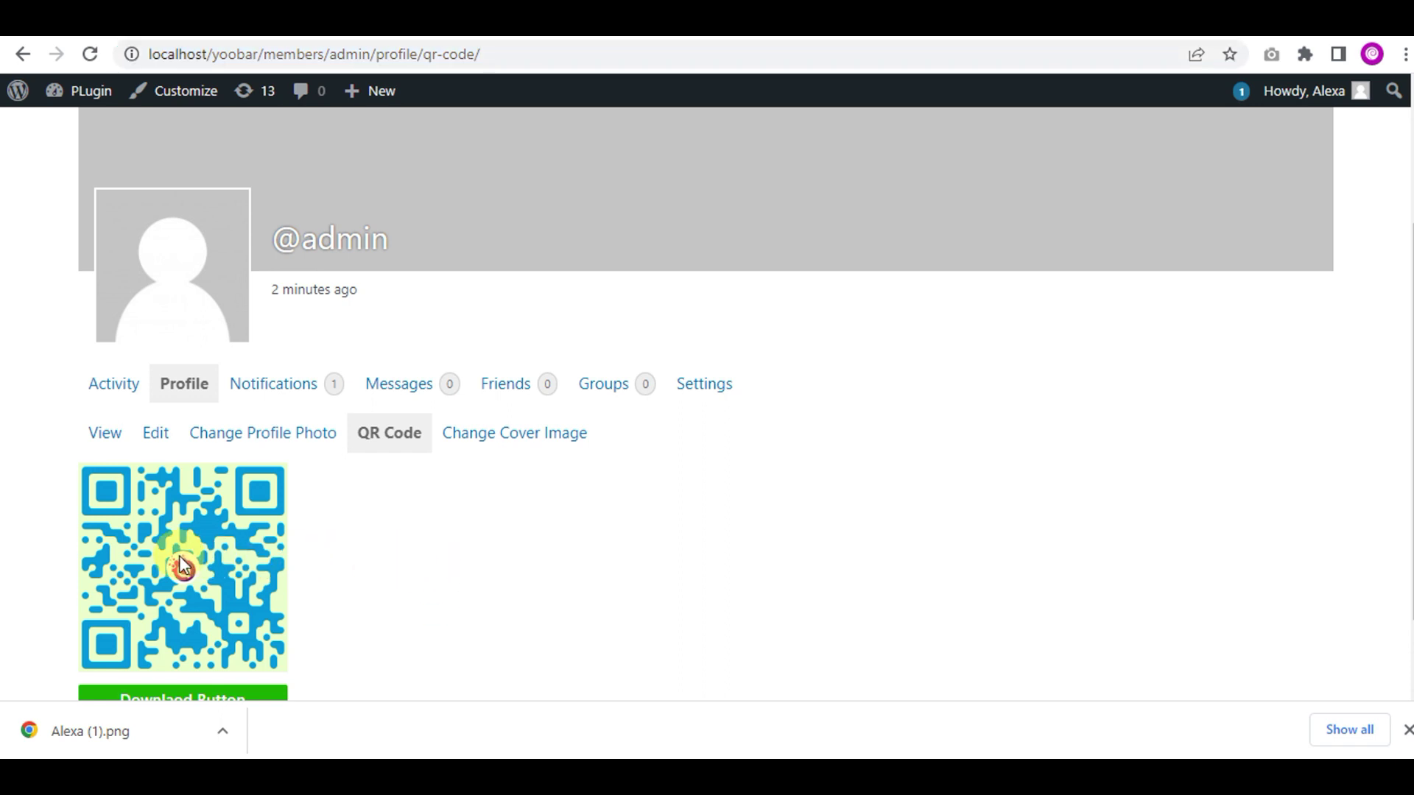
mouse_move(180, 566)
mouse_down()
mouse_move(194, 542)
mouse_move(405, 557)
mouse_up()
scroll(406, 554, down, 1)
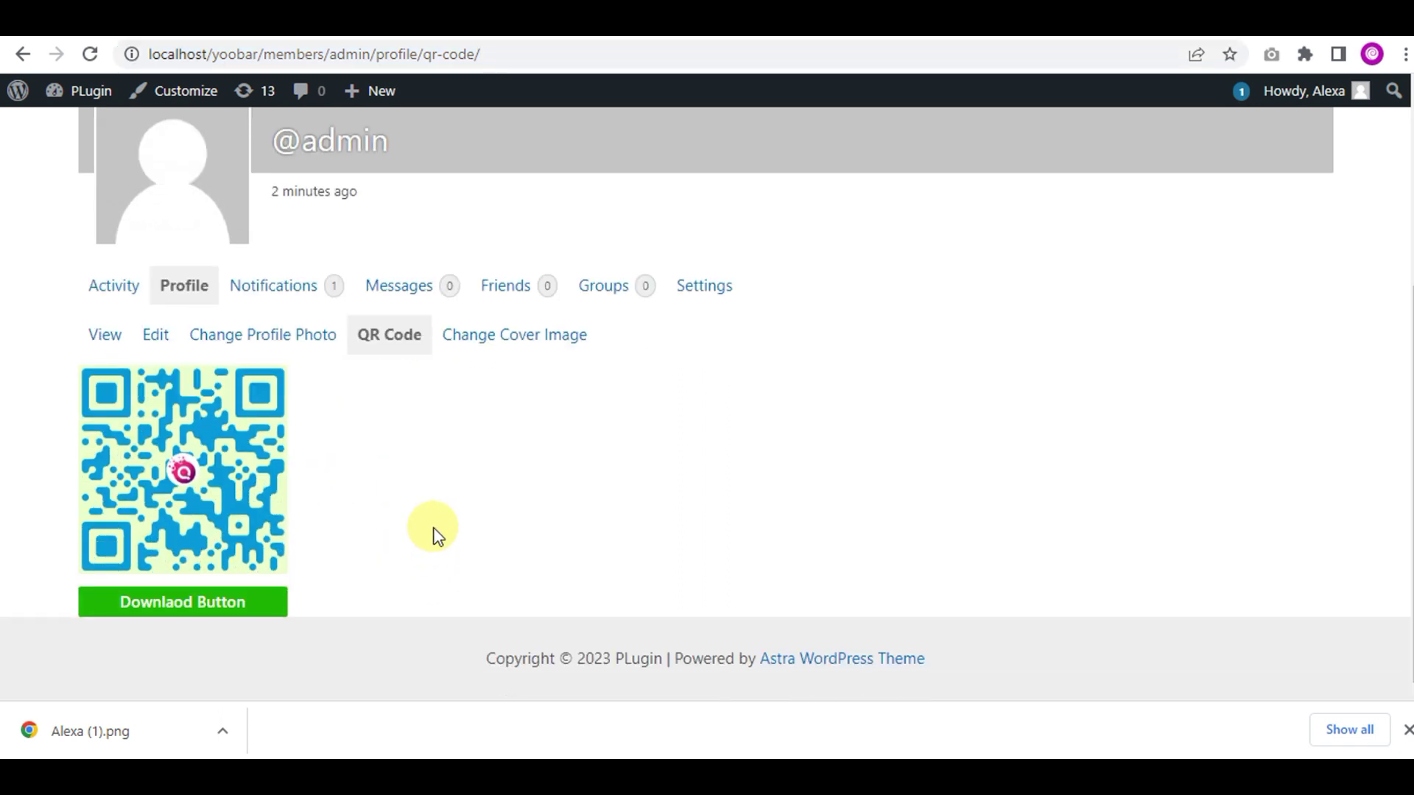
scroll(432, 530, up, 1)
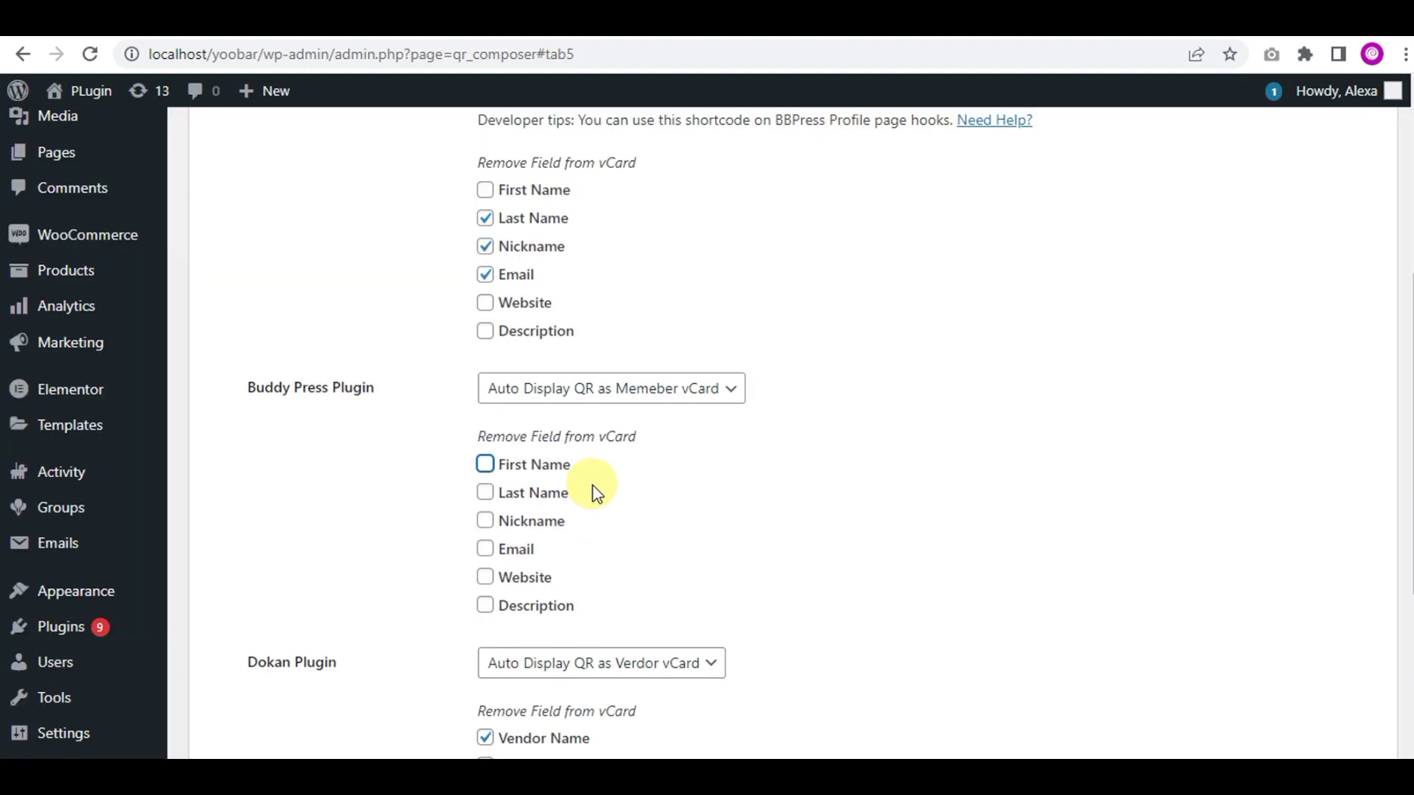
scroll(594, 493, down, 2)
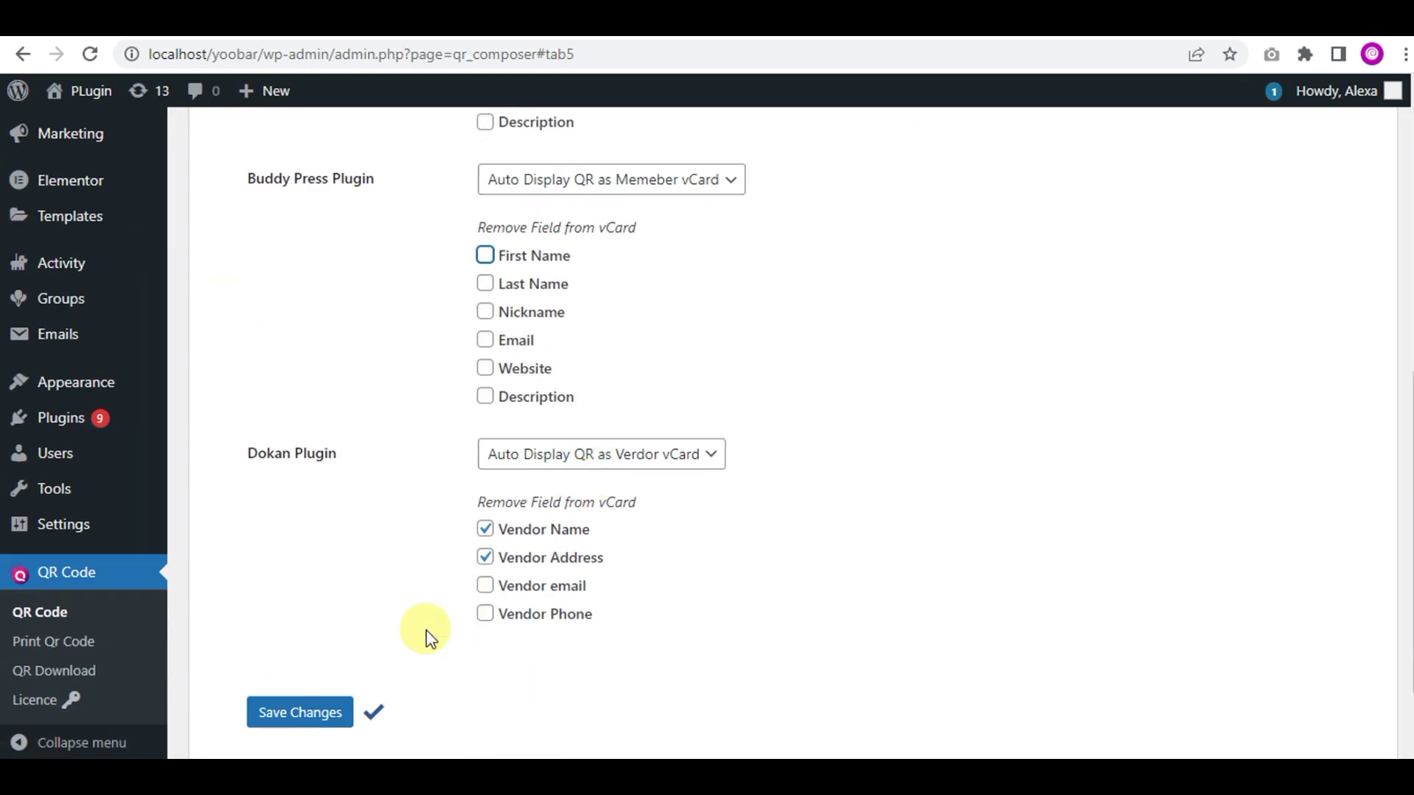
Save the BuddyPress setting as 'Auto Display QR as Member vCard' with no fields removed
click(335, 719)
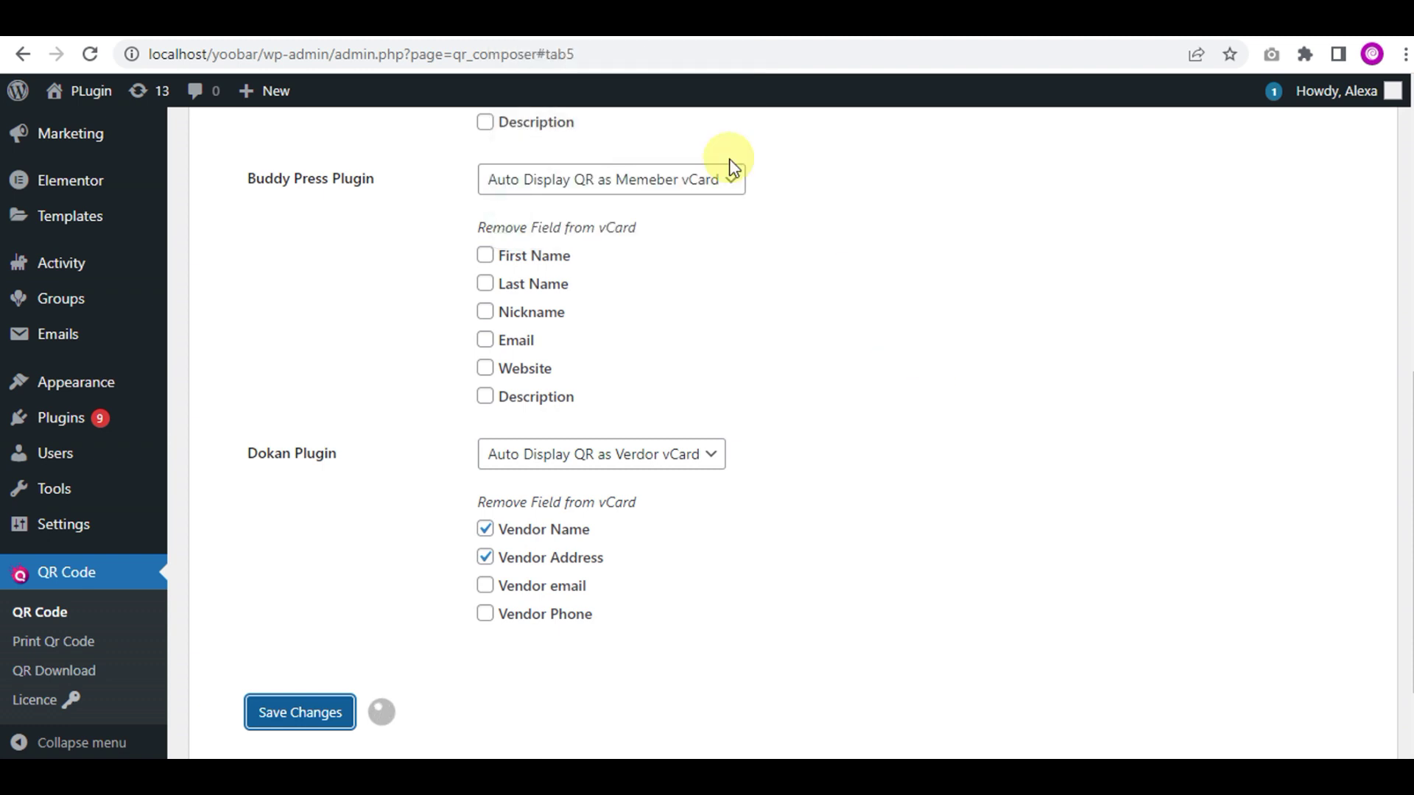
Reload the profile QR Code tab, download the denser vCard QR PNG, and view it in full
click(442, 17)
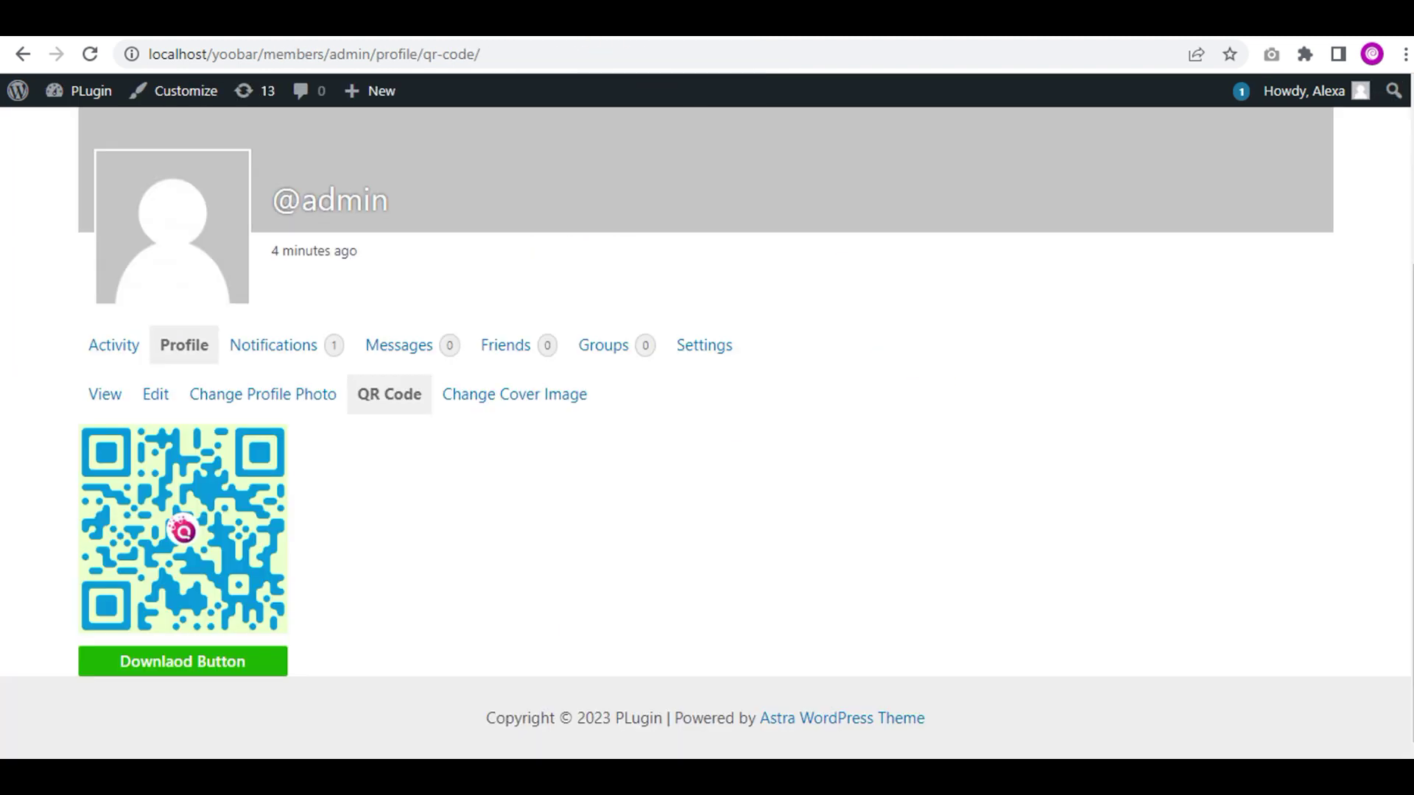
click(90, 53)
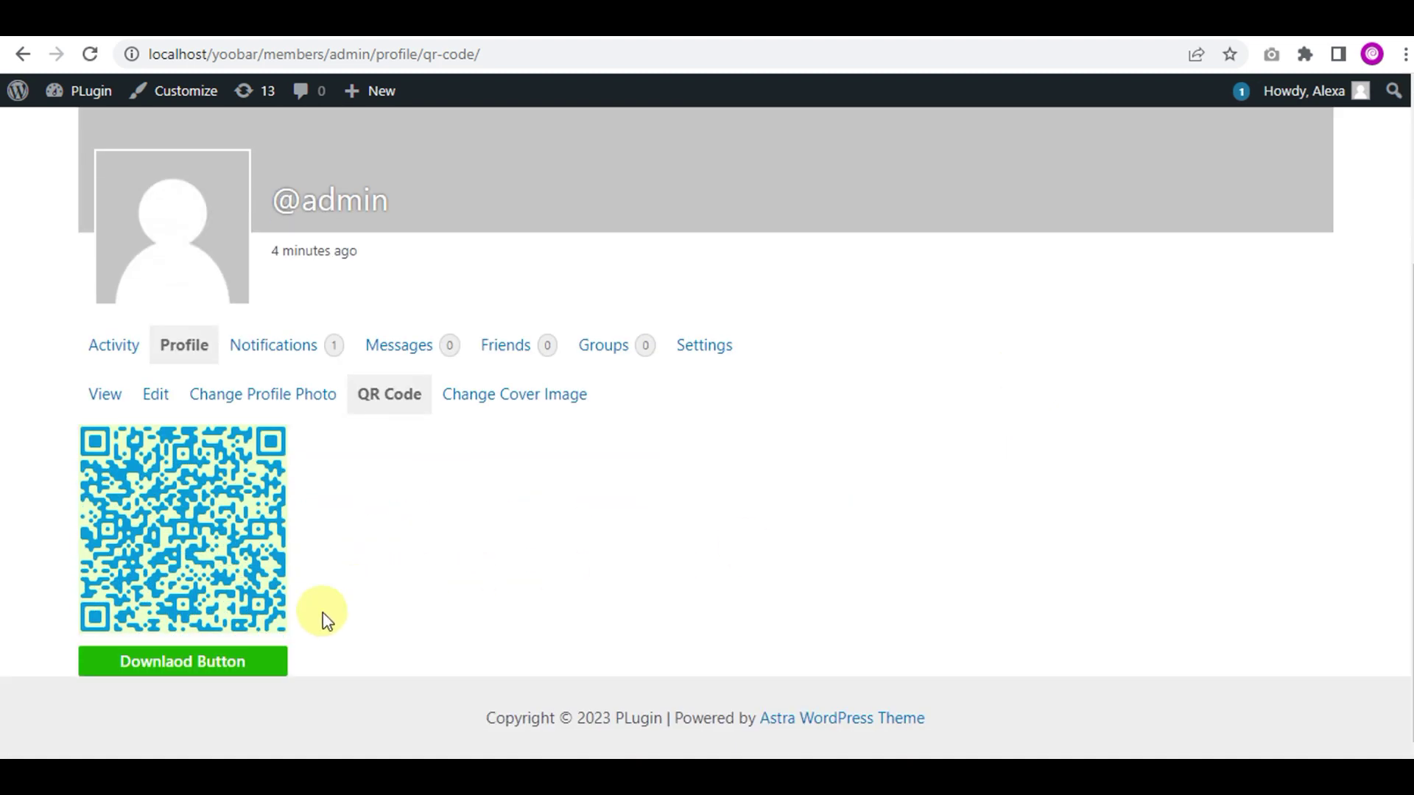
click(258, 667)
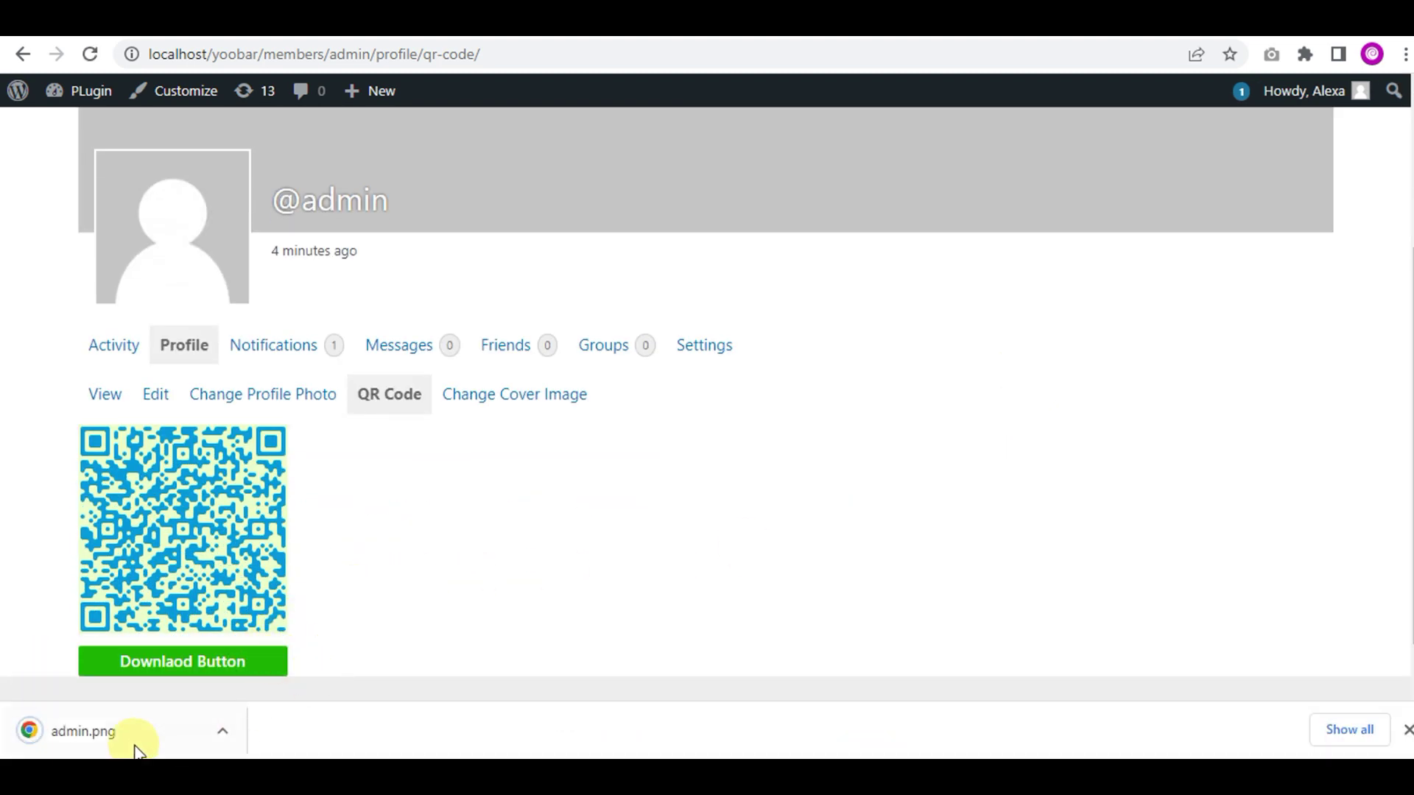
click(119, 748)
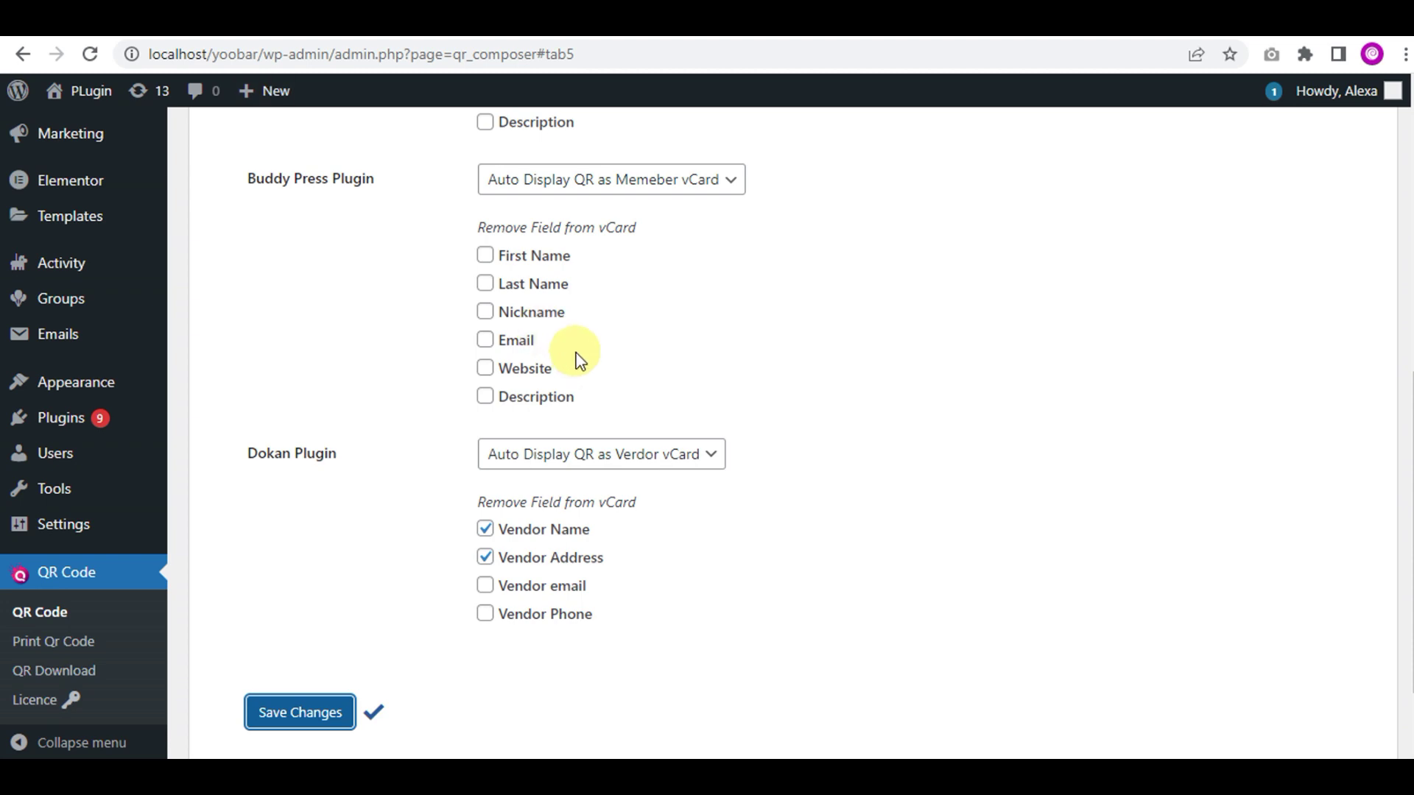
Remove First Name, Last Name and Email from the vCard, save, and reopen the profile QR Code tab
click(530, 257)
click(530, 285)
click(513, 339)
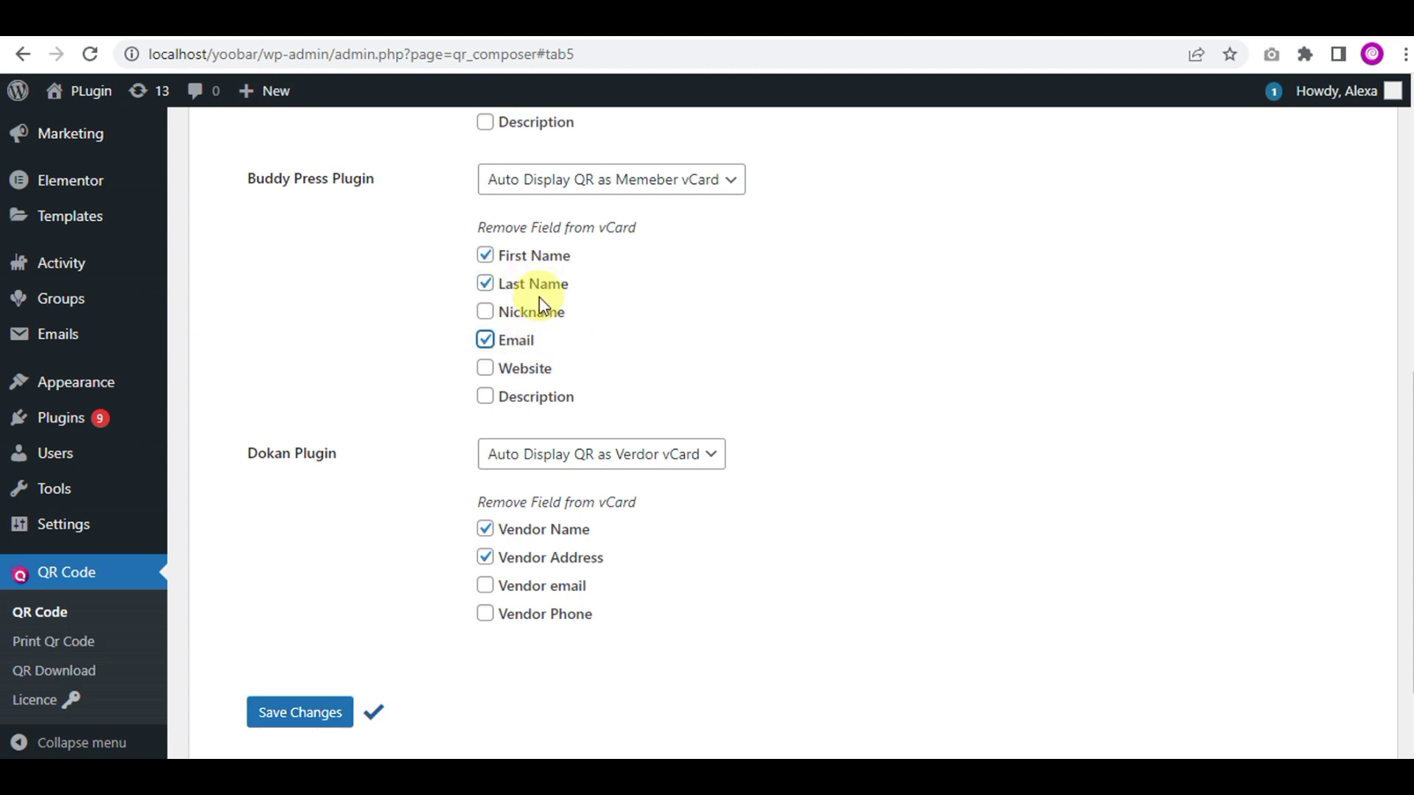
click(332, 718)
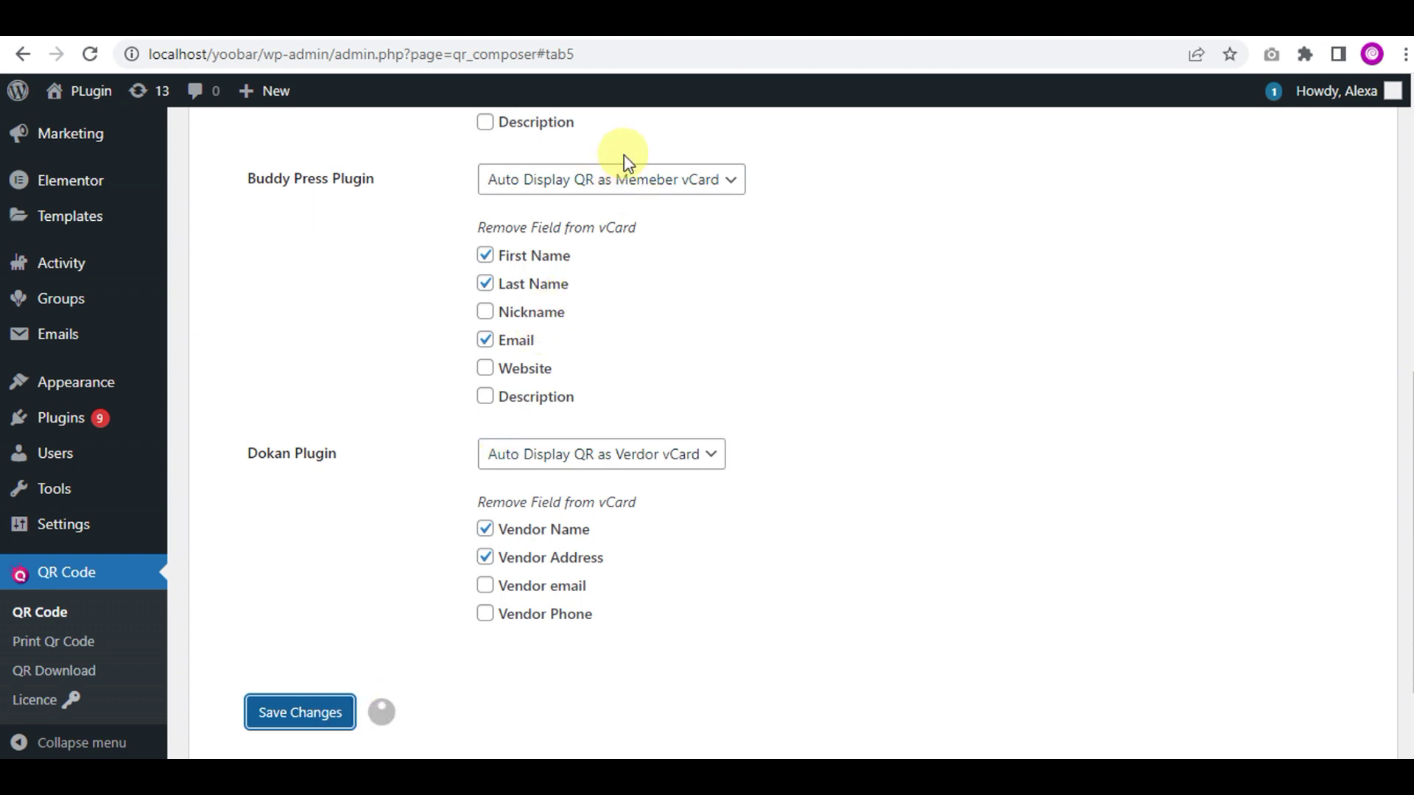
click(57, 54)
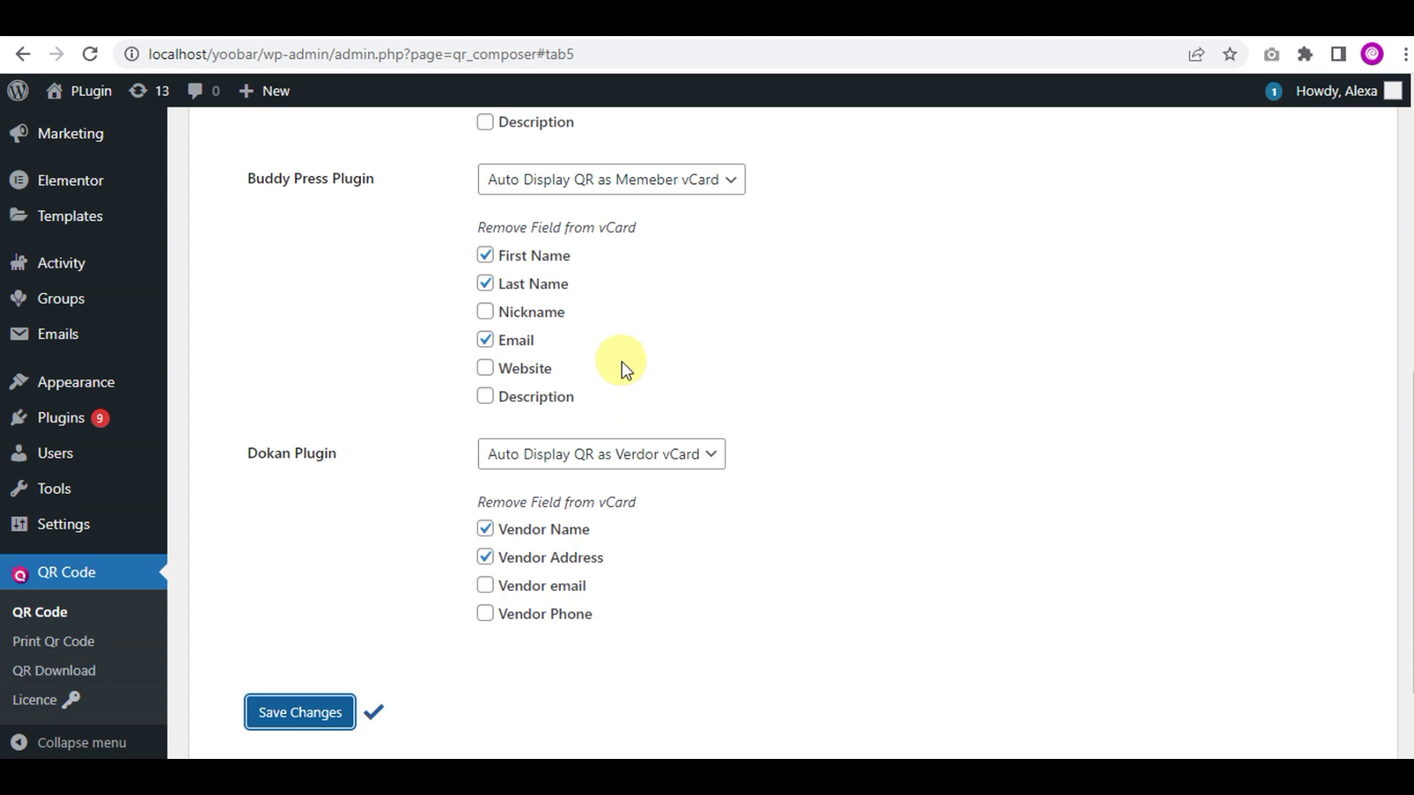
scroll(622, 369, up, 1)
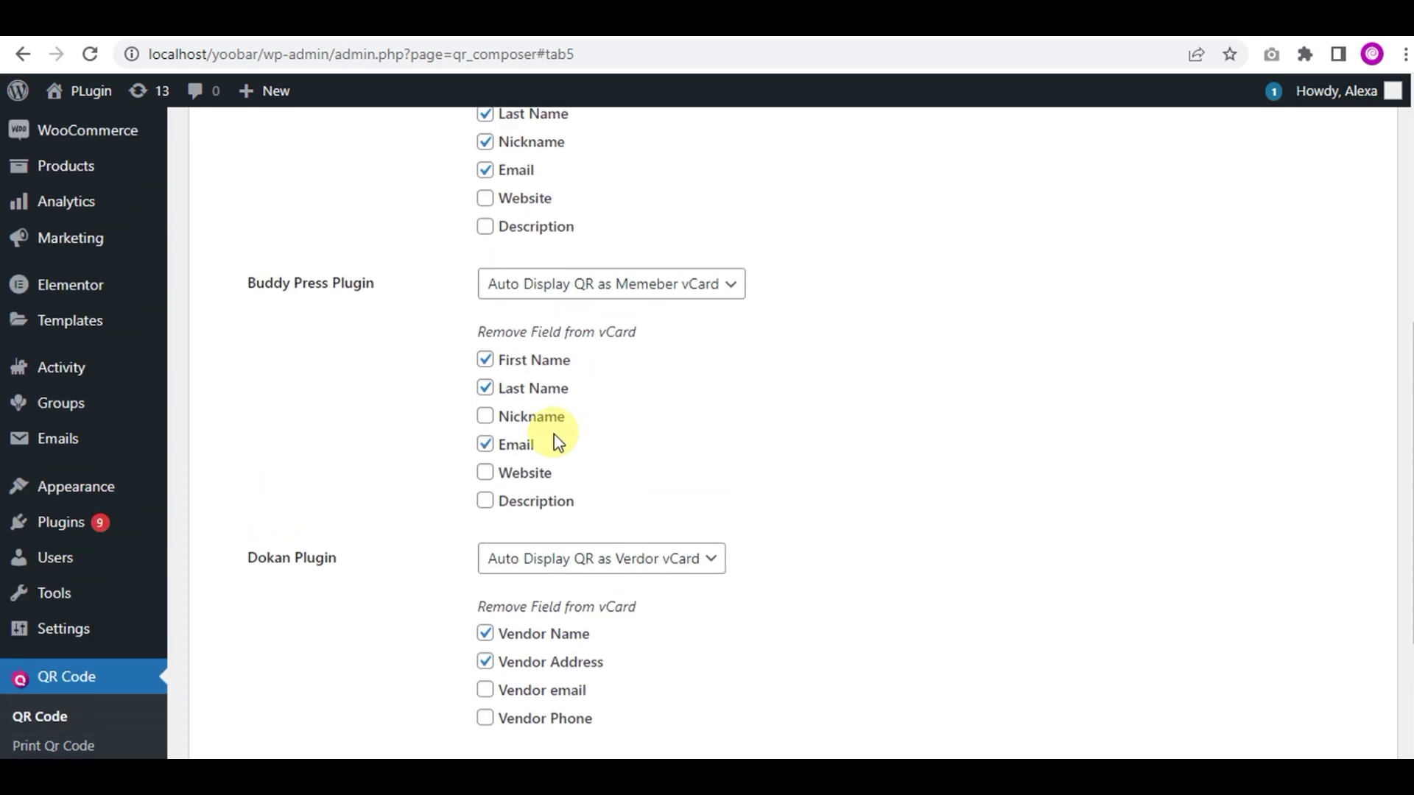
scroll(662, 358, down, 2)
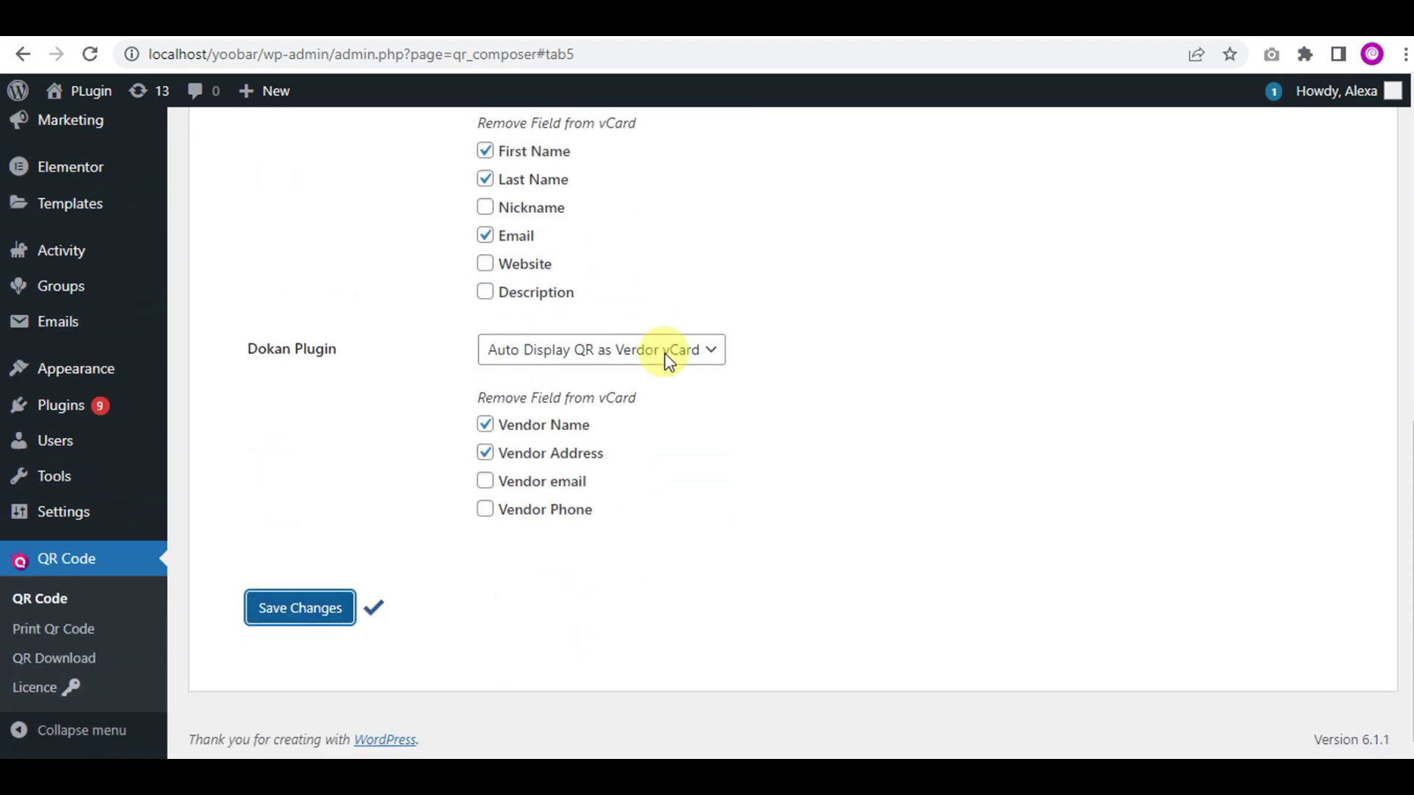
scroll(653, 325, up, 1)
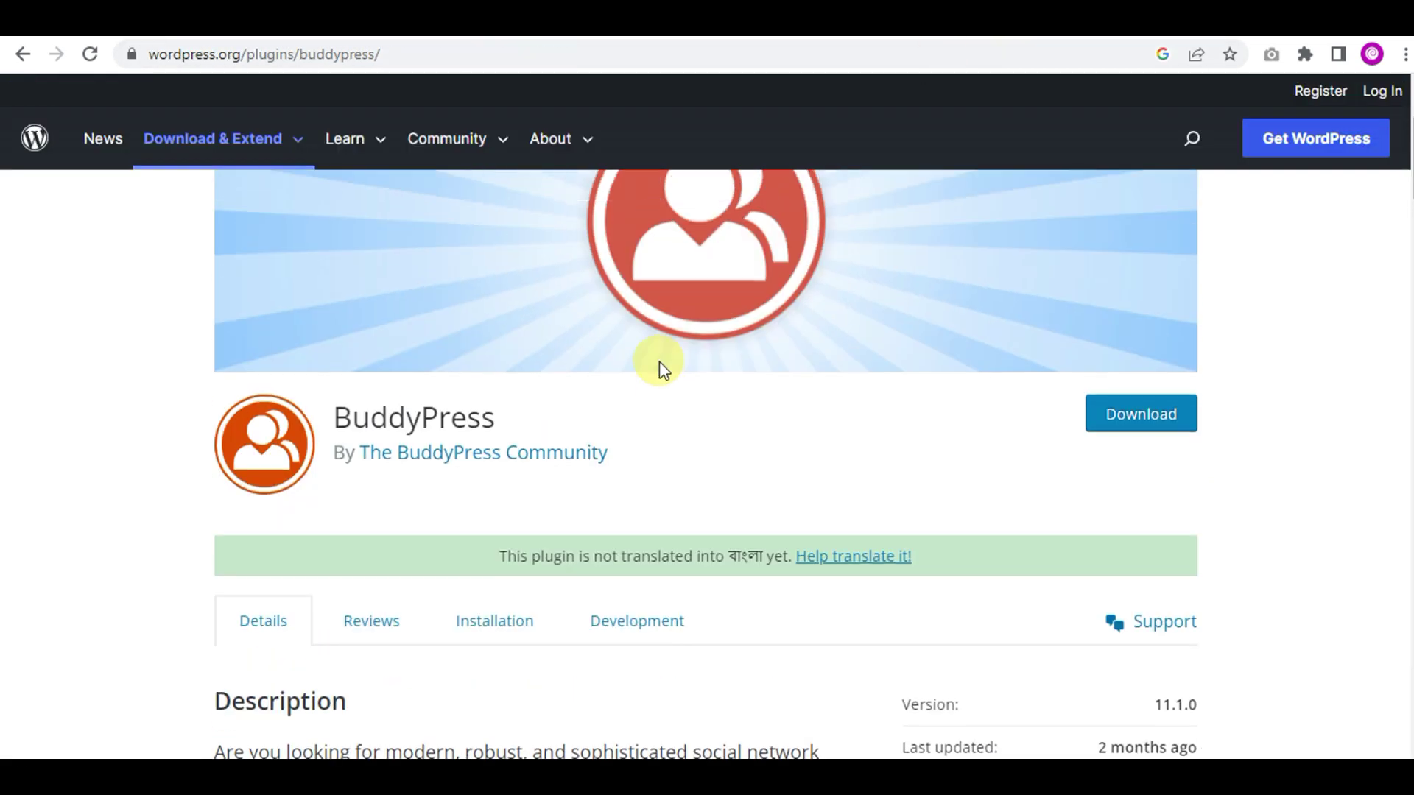
scroll(656, 373, down, 1)
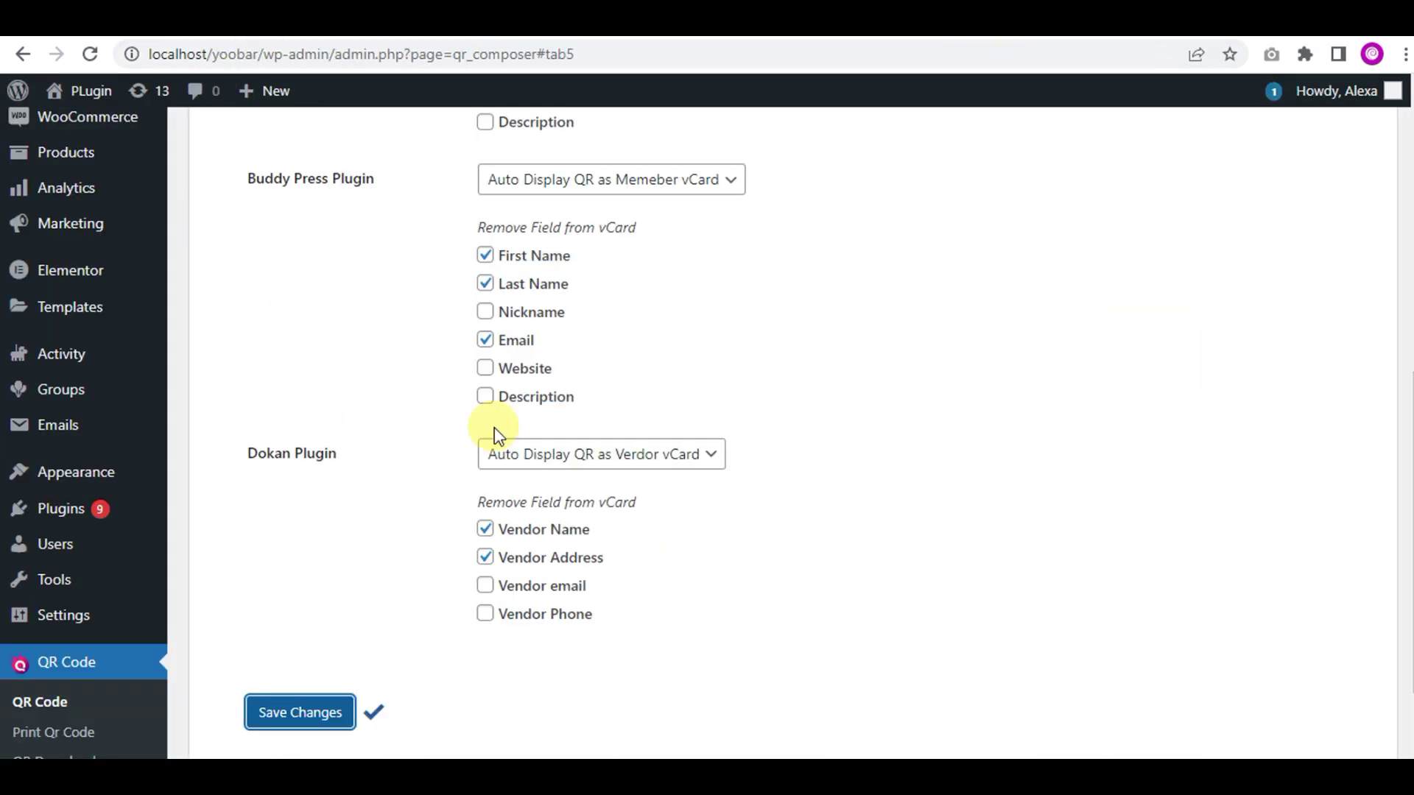